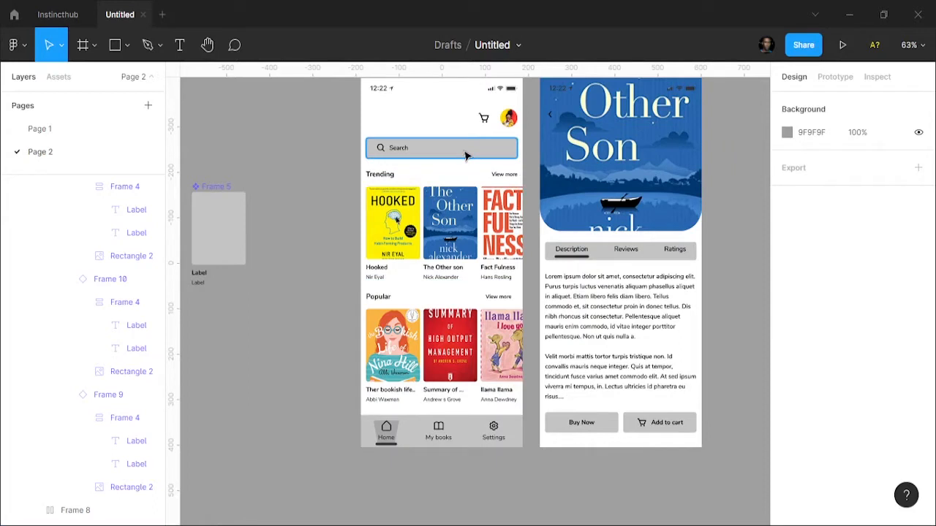
Set the fill opacity of the search bar rectangle on the home screen to 25%.
{"action": "left_click", "coordinate": [465, 155]}
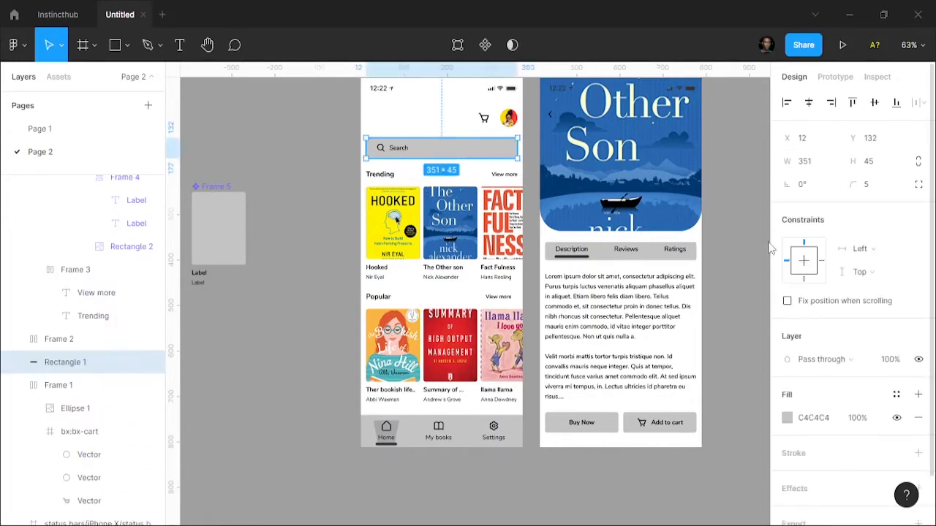
{"action": "left_click", "coordinate": [858, 418]}
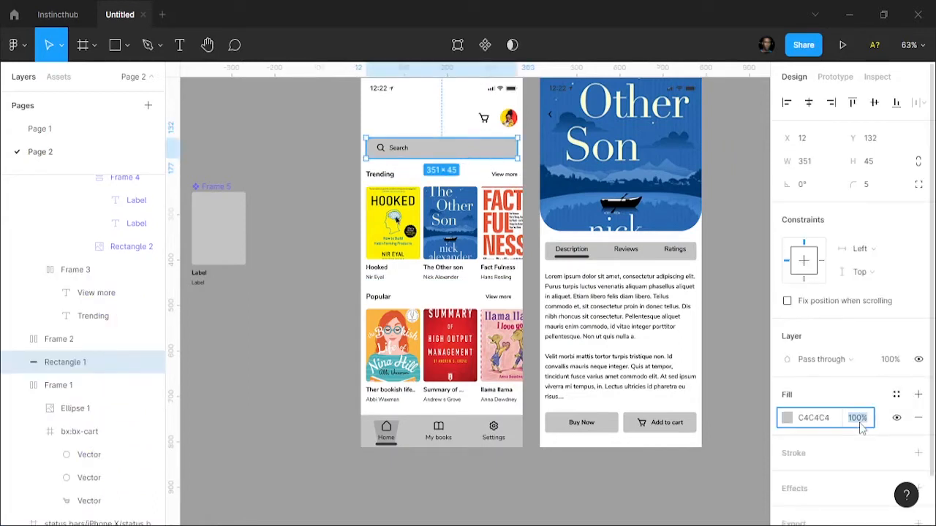
{"action": "type", "text": "20"}
{"action": "key", "text": "Return"}
{"action": "left_click", "coordinate": [859, 423]}
{"action": "type", "text": "25"}
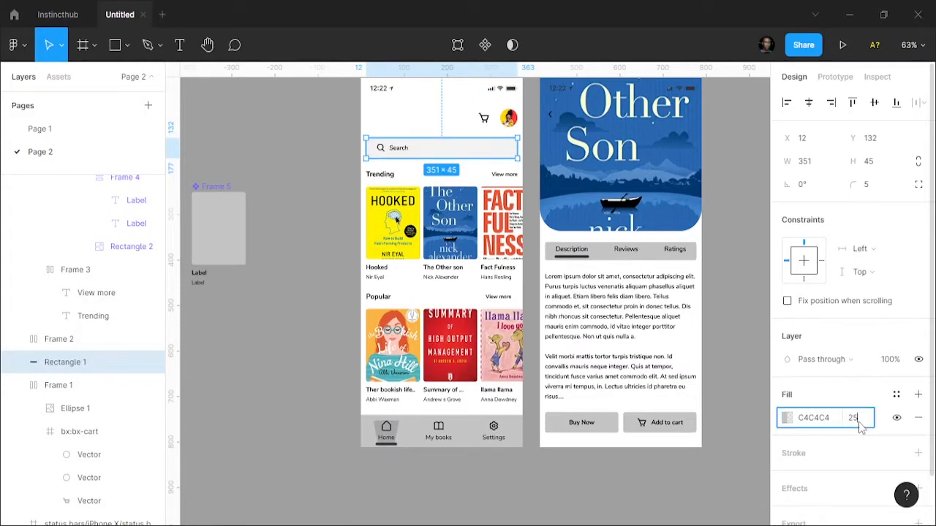
{"action": "key", "text": "Return"}
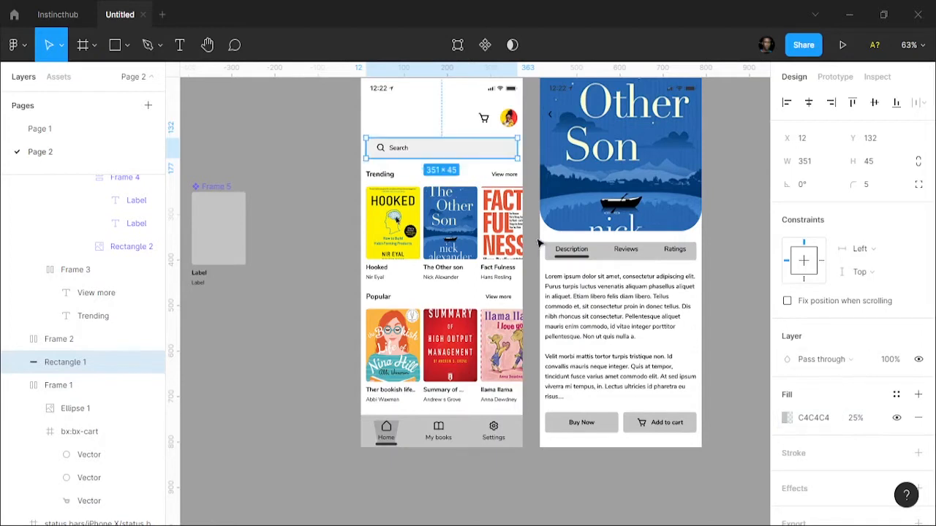
{"action": "left_click", "coordinate": [348, 219]}
Change the fill of the home screen's bottom navigation bar background to FFFFFF.
{"action": "scroll", "coordinate": [346, 220], "scroll_direction": "down", "scroll_amount": 1}
{"action": "scroll", "coordinate": [348, 223], "scroll_direction": "down", "scroll_amount": 1}
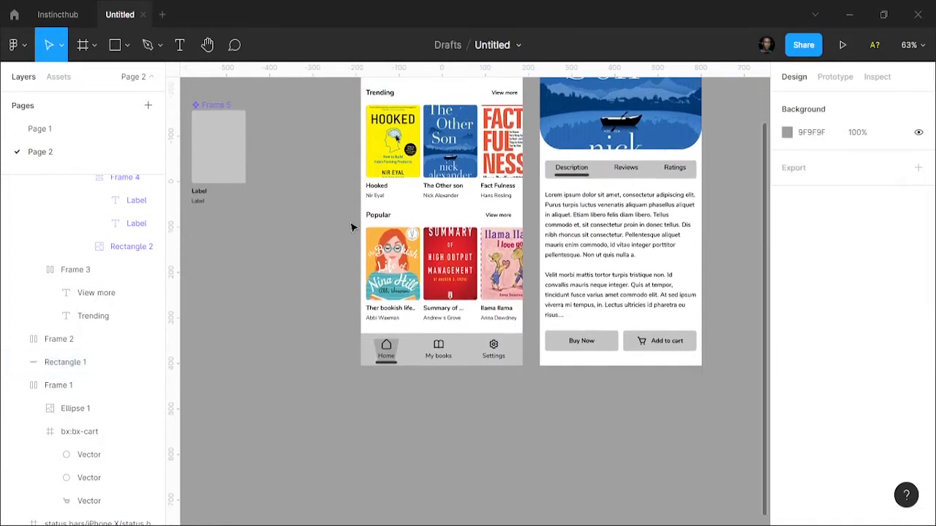
{"action": "left_click", "coordinate": [477, 352]}
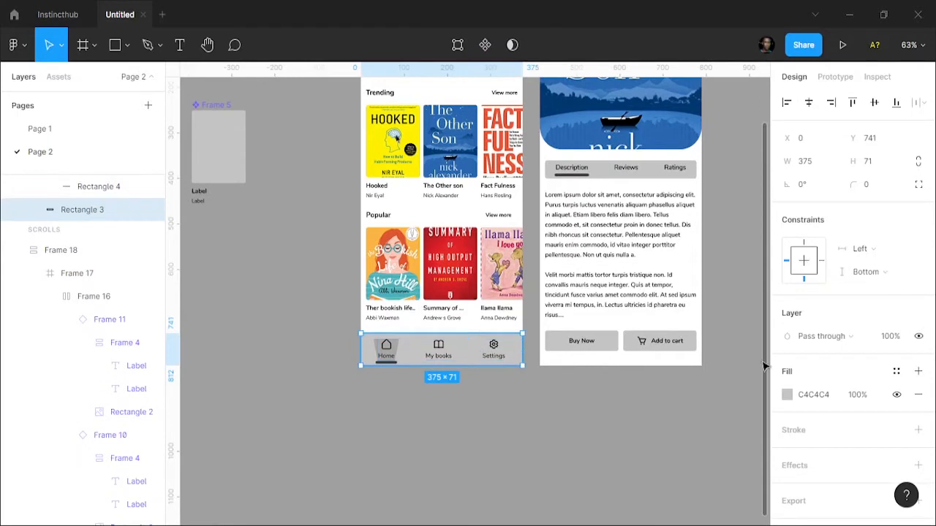
{"action": "left_click", "coordinate": [824, 399]}
{"action": "type", "text": "f"}
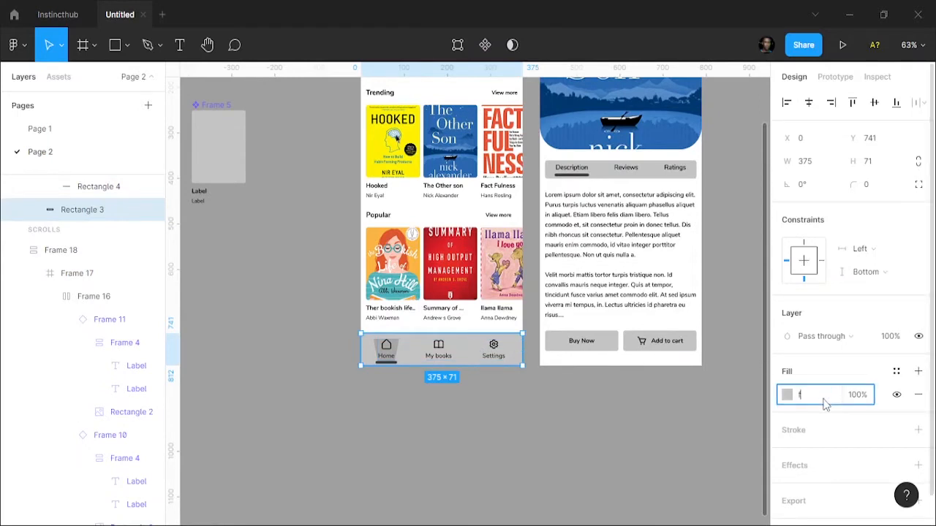
{"action": "type", "text": "fffff"}
{"action": "key", "text": "Return"}
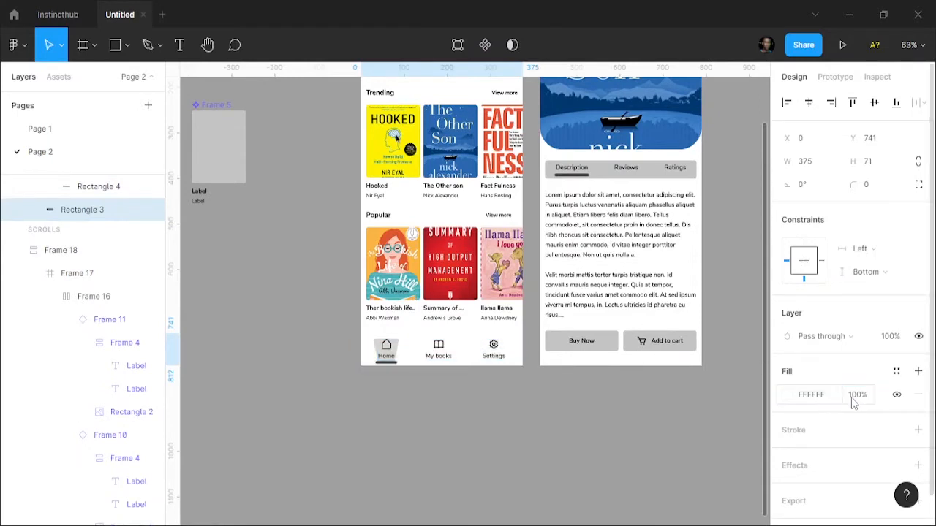
Add a drop shadow to the navigation bar background and set its Y offset to -4.
{"action": "left_click", "coordinate": [918, 466]}
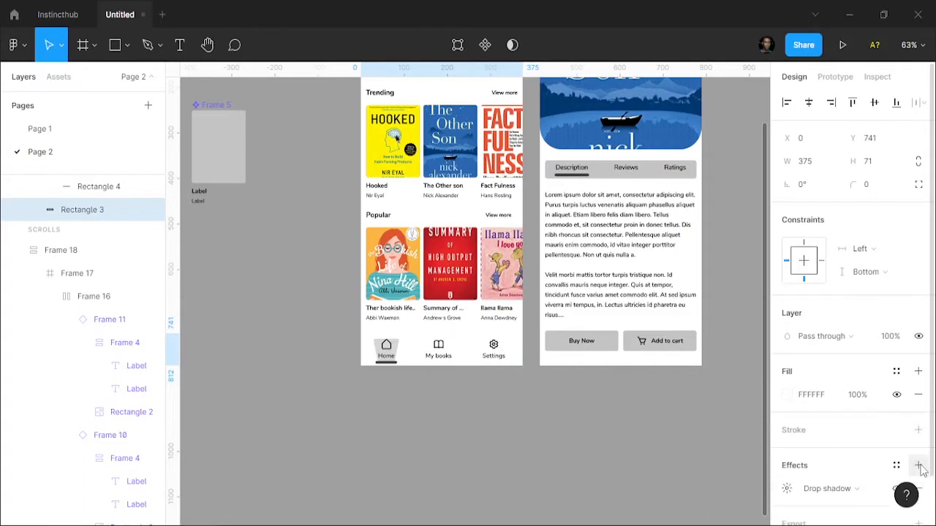
{"action": "left_click", "coordinate": [839, 494]}
{"action": "left_click", "coordinate": [833, 476]}
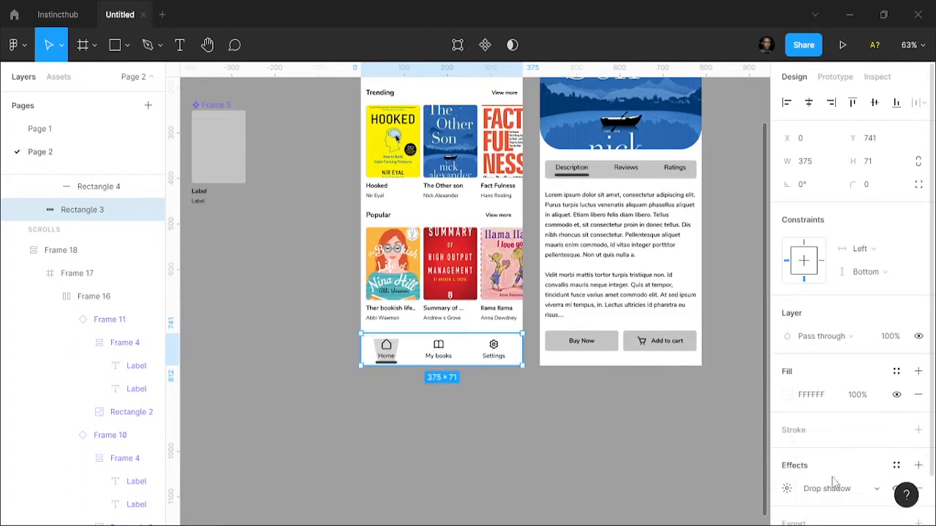
{"action": "left_click", "coordinate": [788, 490]}
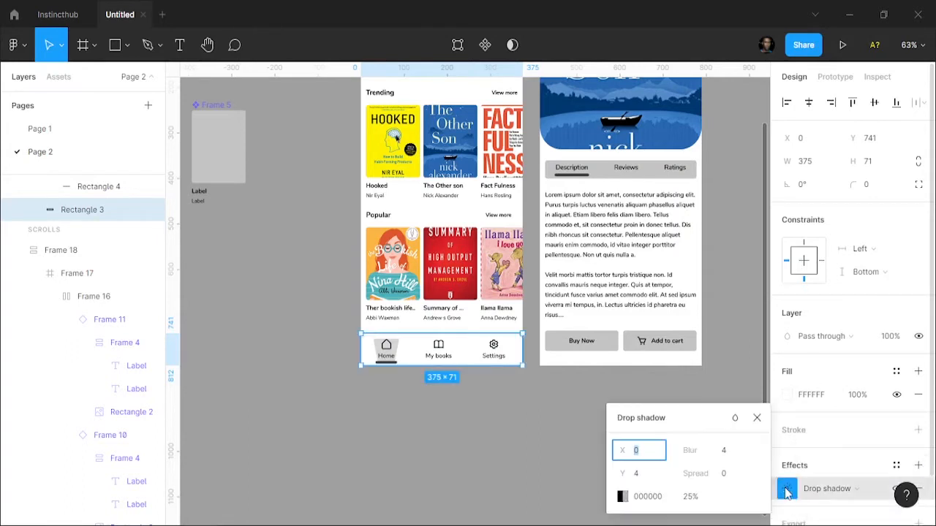
{"action": "left_click", "coordinate": [650, 473]}
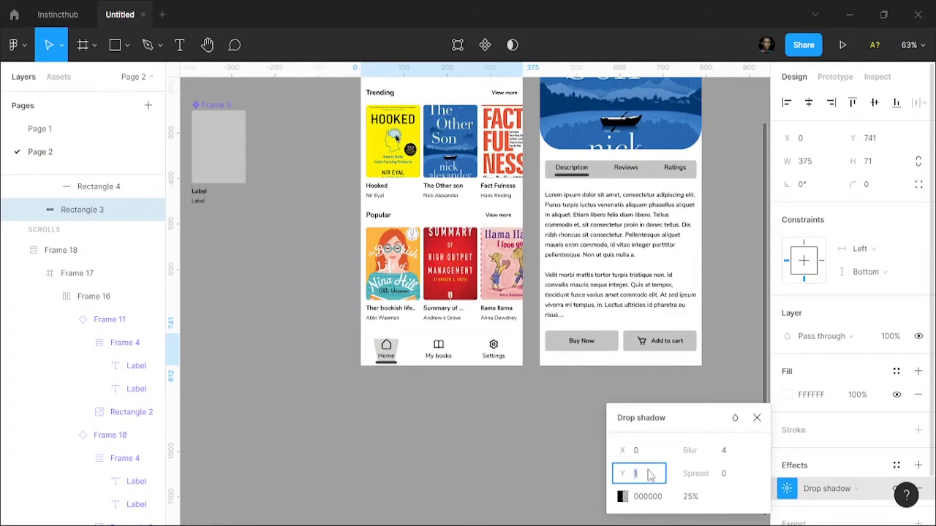
{"action": "key", "text": "Down"}
{"action": "key", "text": "Down"}
{"action": "key", "text": "Down"}
{"action": "key", "text": "Down"}
{"action": "key", "text": "Down"}
{"action": "key", "text": "Down"}
{"action": "key", "text": "Down"}
{"action": "key", "text": "Down"}
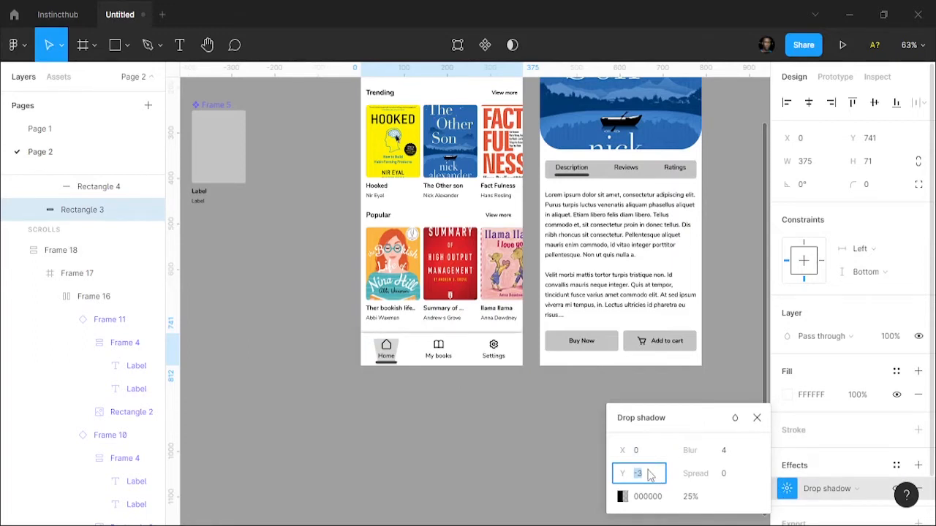
Set the navigation bar shadow's blur to 8 and its opacity to 10%.
{"action": "left_click", "coordinate": [729, 454]}
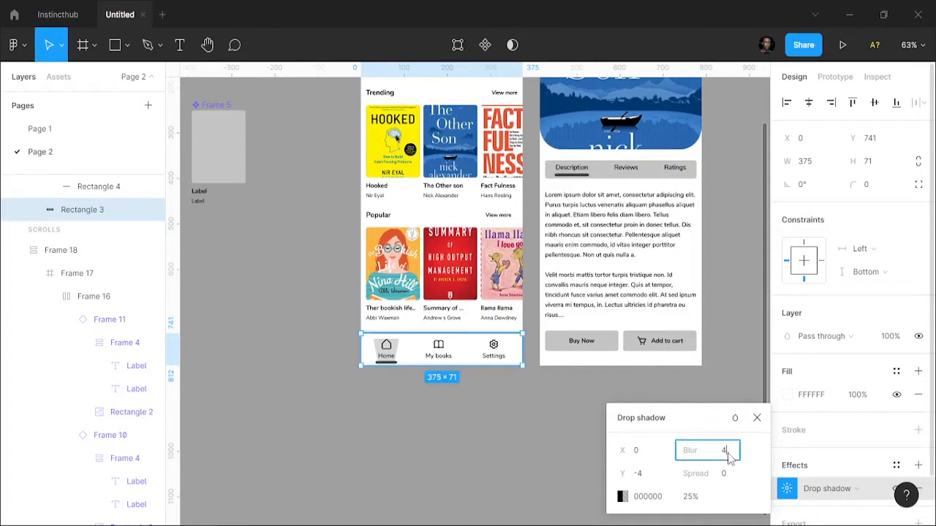
{"action": "key", "text": "Return"}
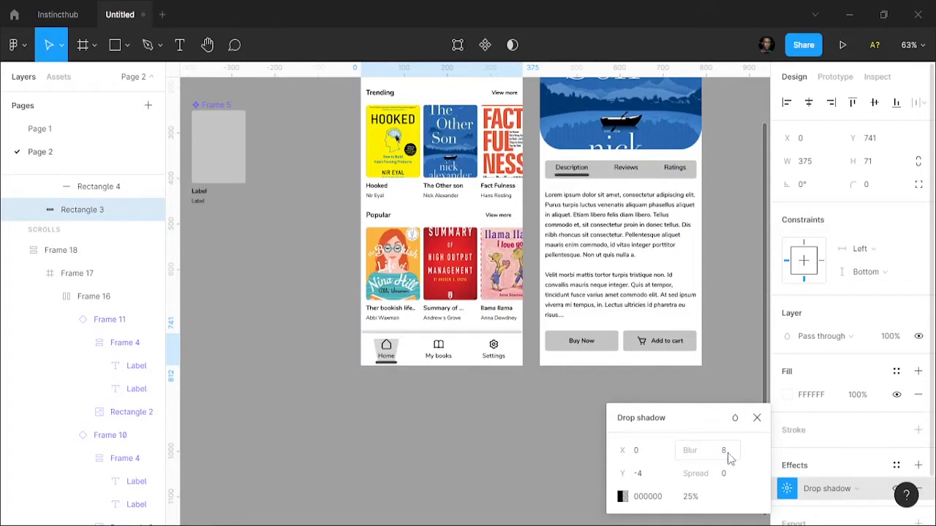
{"action": "left_click", "coordinate": [700, 499]}
{"action": "type", "text": "10"}
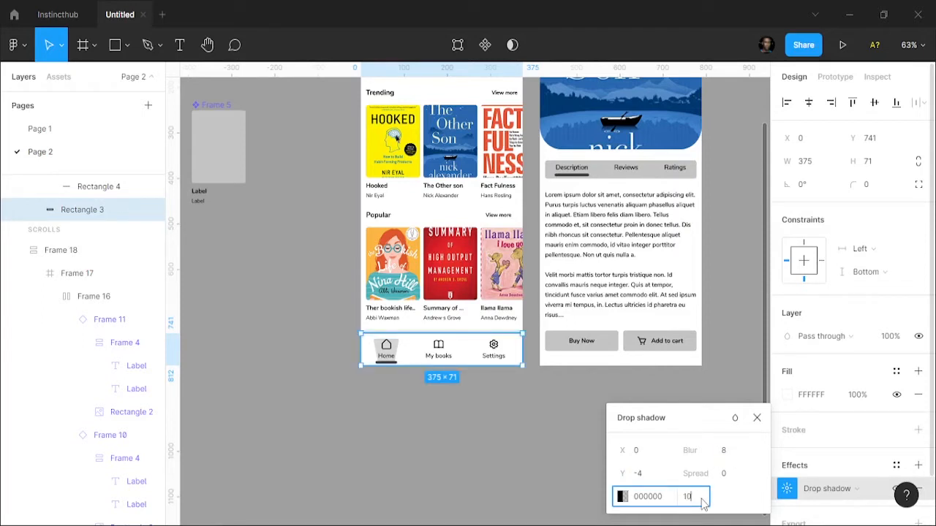
{"action": "key", "text": "Return"}
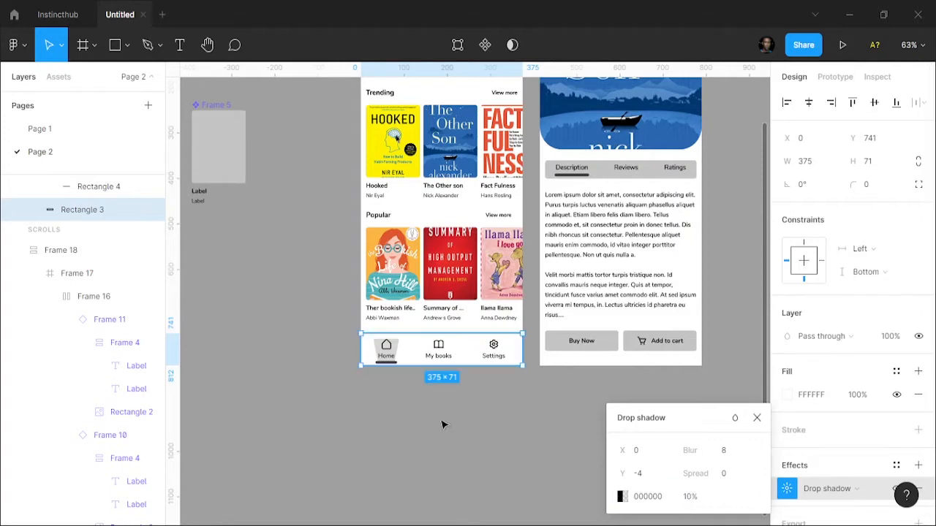
{"action": "left_click", "coordinate": [433, 412]}
Fill the indicator bar under Home with the teal document color 009BA2 and bring it in front of the trapezoid highlight.
{"action": "scroll", "coordinate": [414, 357], "scroll_direction": "up", "scroll_amount": 10}
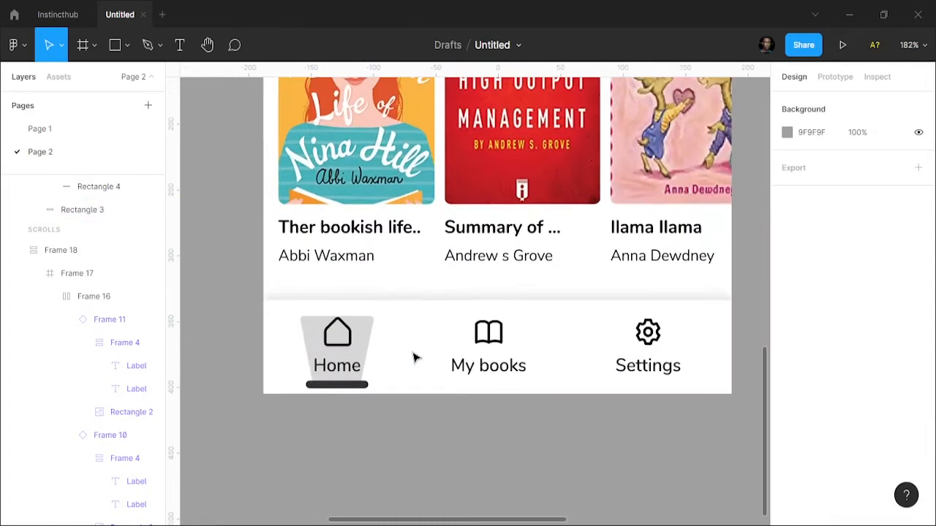
{"action": "left_click", "coordinate": [367, 391]}
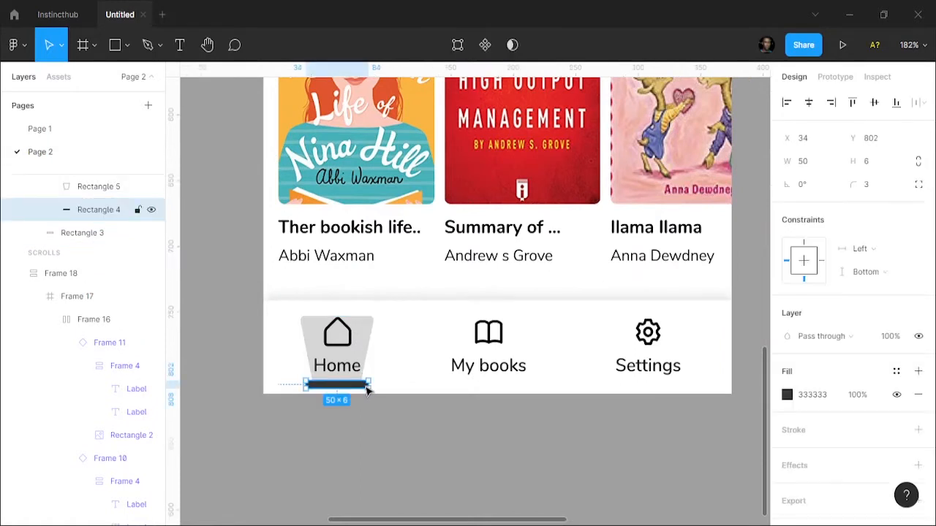
{"action": "left_click", "coordinate": [787, 396]}
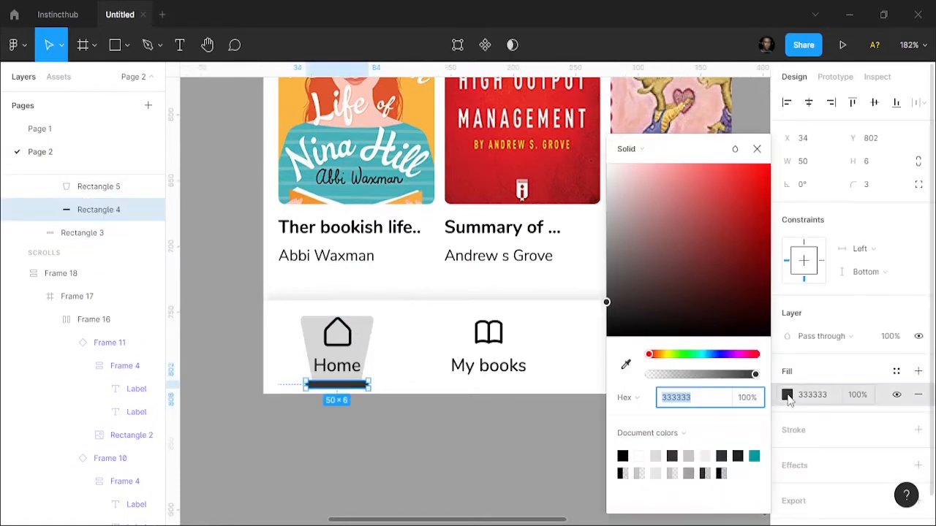
{"action": "left_click", "coordinate": [755, 456]}
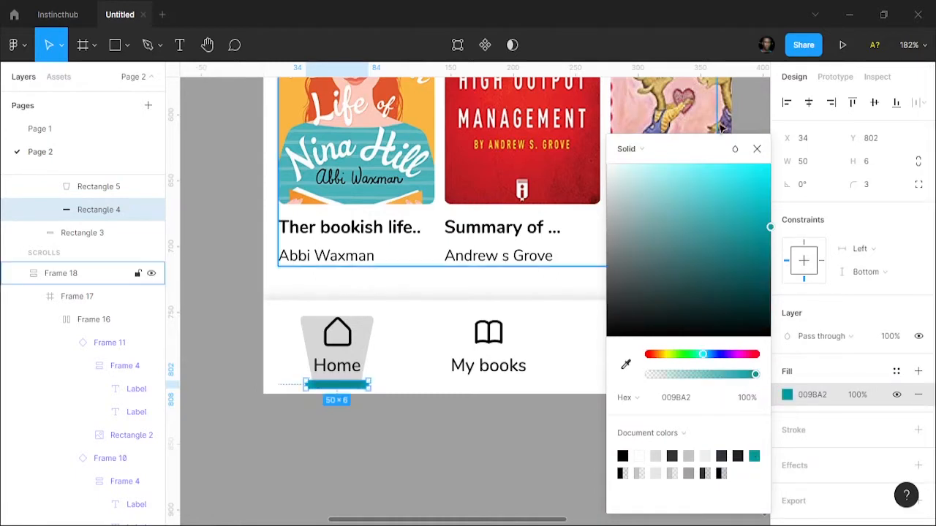
{"action": "left_click", "coordinate": [755, 149]}
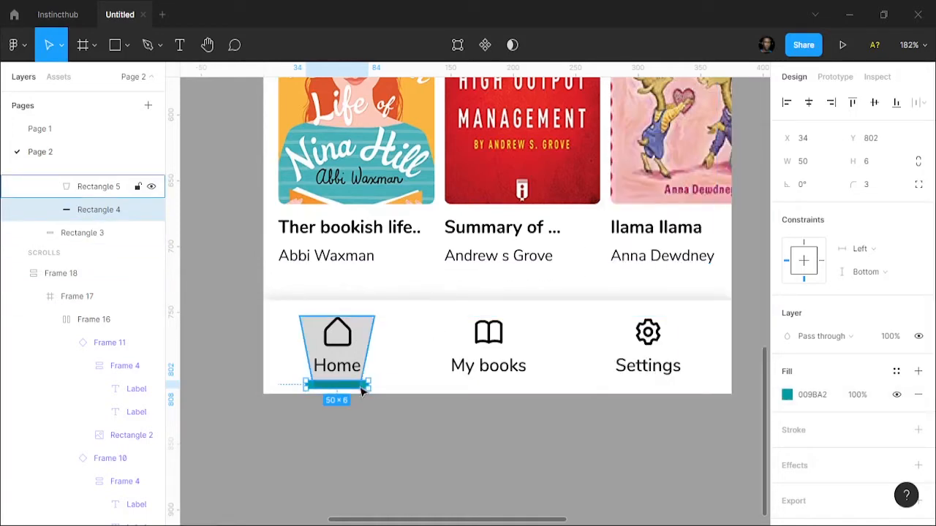
{"action": "key", "text": "ctrl+bracketright"}
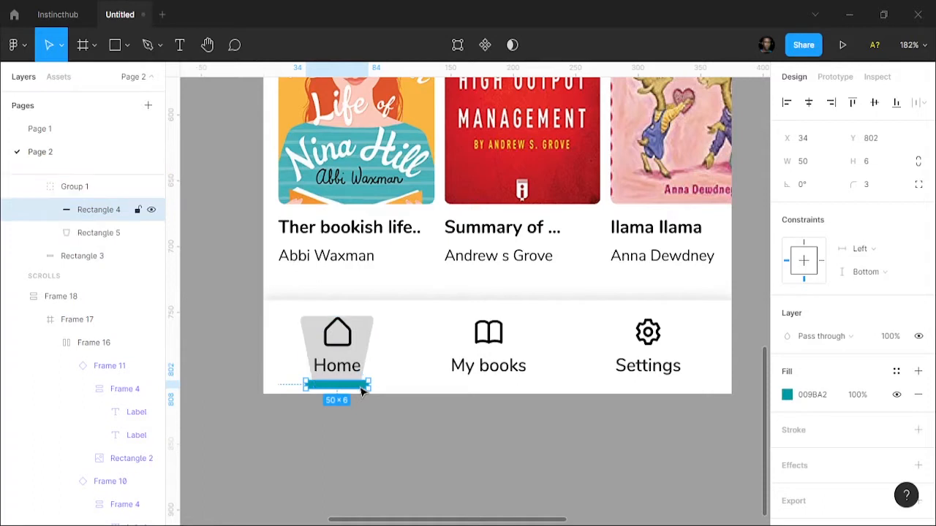
Fill the trapezoid highlight behind the Home item with teal 009BA2 at 20% opacity.
{"action": "left_click", "coordinate": [310, 334]}
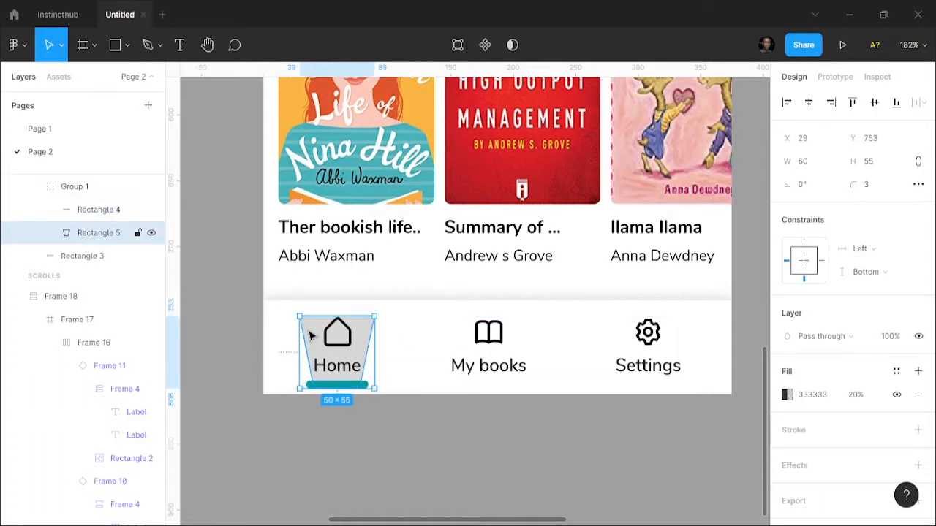
{"action": "left_click", "coordinate": [787, 395]}
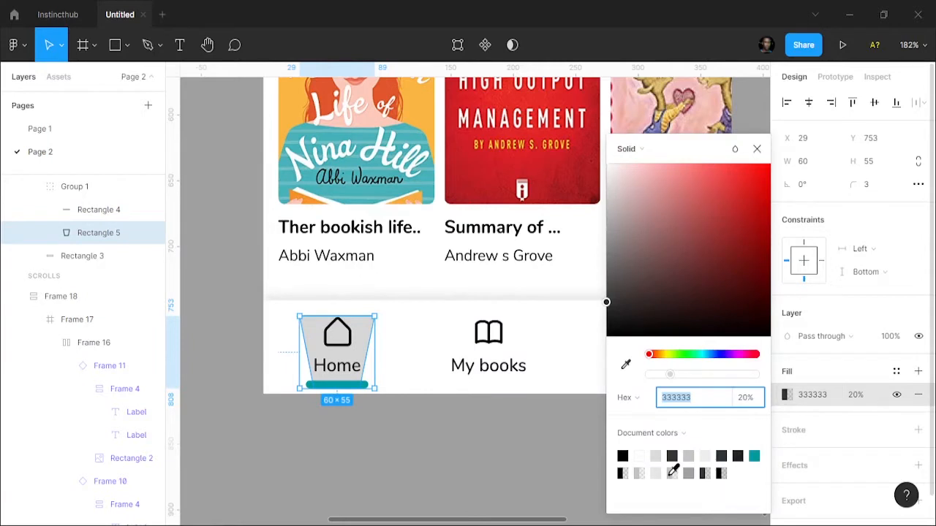
{"action": "left_click", "coordinate": [754, 456]}
{"action": "left_click", "coordinate": [757, 149]}
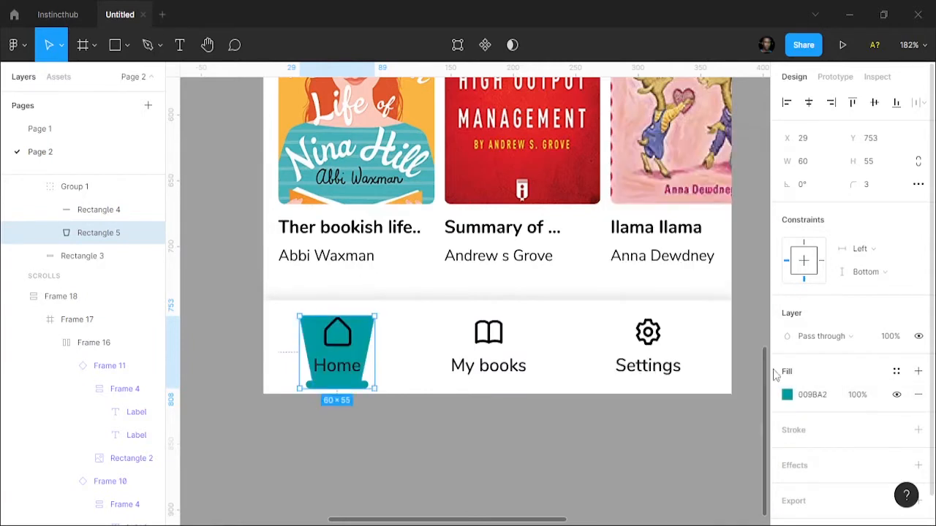
{"action": "left_click", "coordinate": [857, 397]}
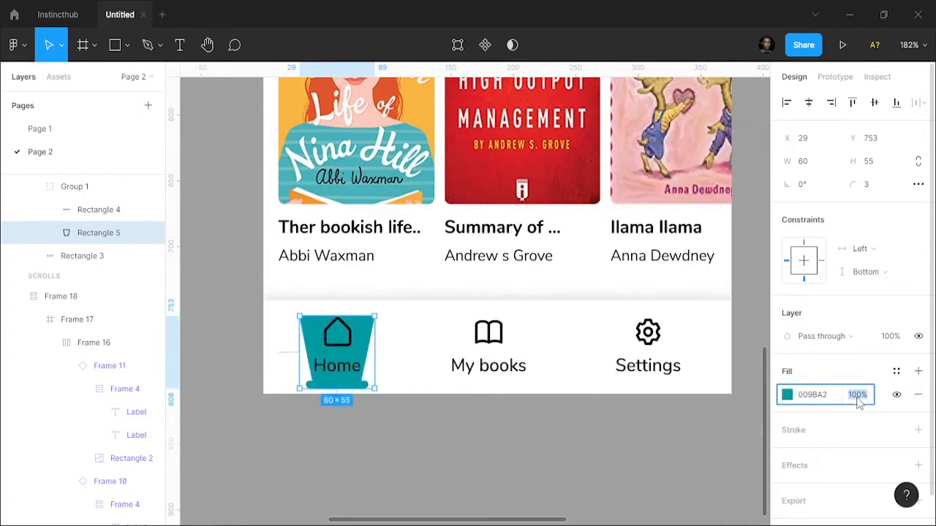
{"action": "type", "text": "20"}
{"action": "key", "text": "Return"}
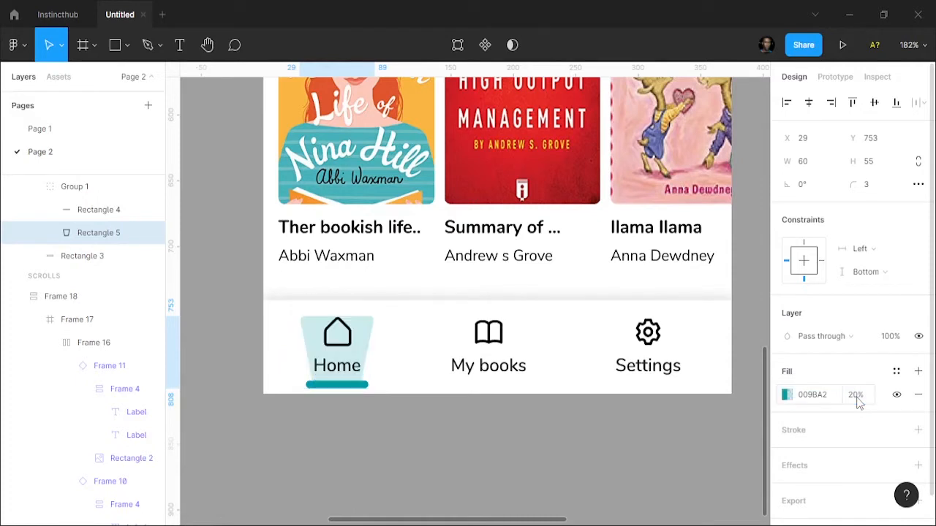
Try 25% opacity on the Home highlight's fill, and set it back to 20%.
{"action": "left_click", "coordinate": [857, 397]}
{"action": "type", "text": "2"}
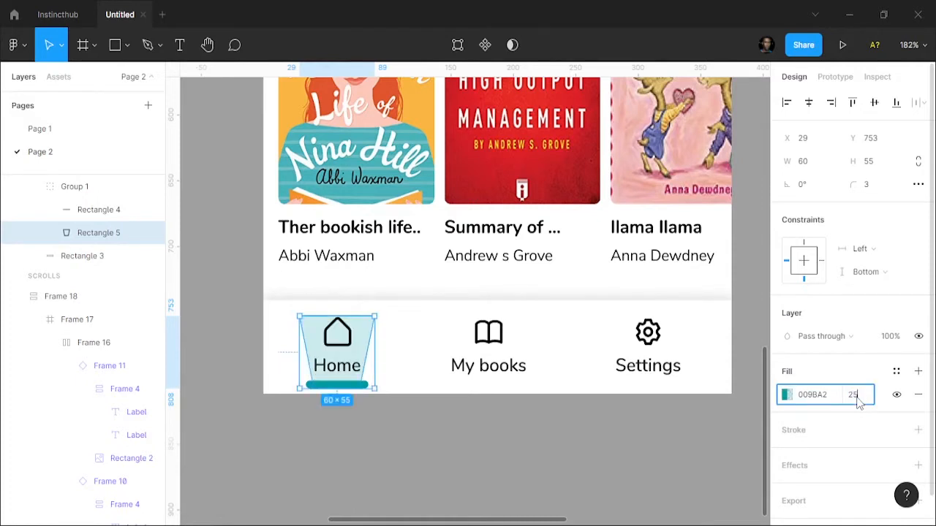
{"action": "type", "text": "5"}
{"action": "key", "text": "Return"}
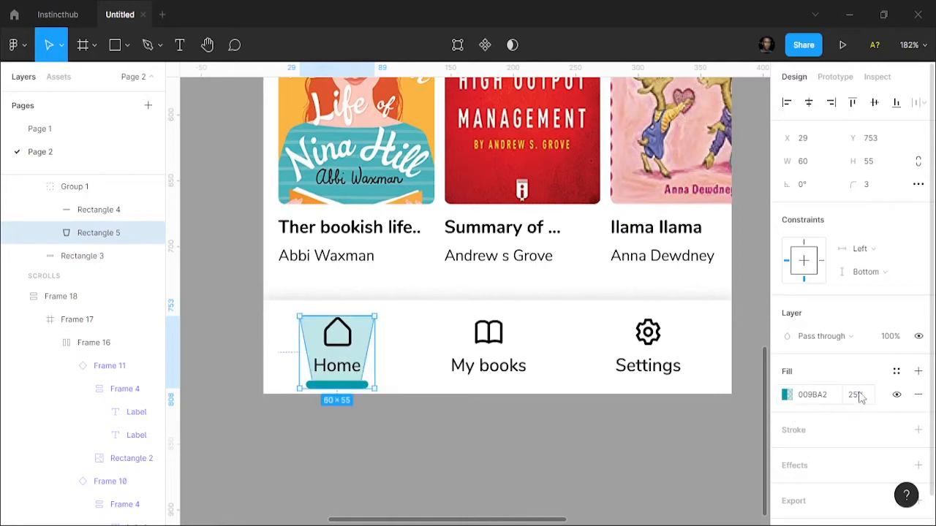
{"action": "left_click", "coordinate": [858, 396]}
{"action": "type", "text": "20"}
{"action": "key", "text": "Return"}
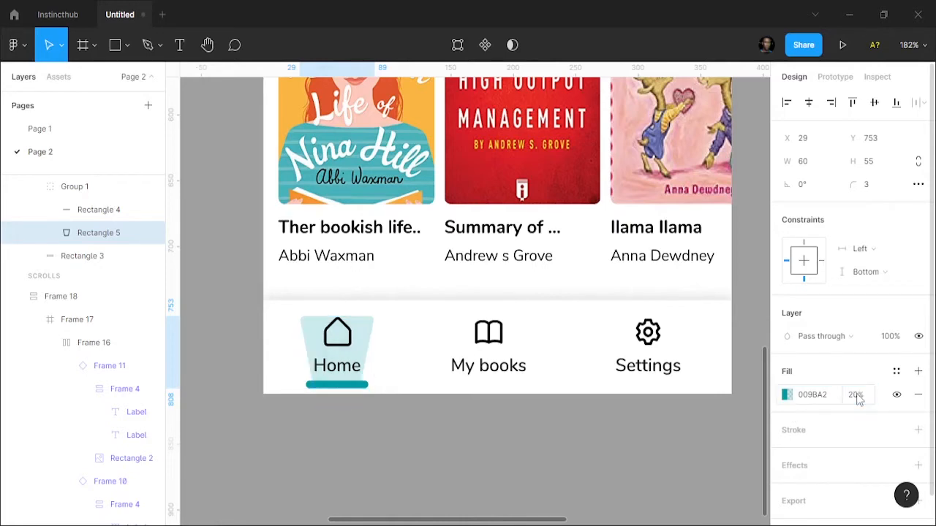
{"action": "left_click", "coordinate": [490, 425]}
Duplicate the book cover image on the detail screen and replace the copy's image fill with a solid fill.
{"action": "scroll", "coordinate": [490, 425], "scroll_direction": "down", "scroll_amount": 5}
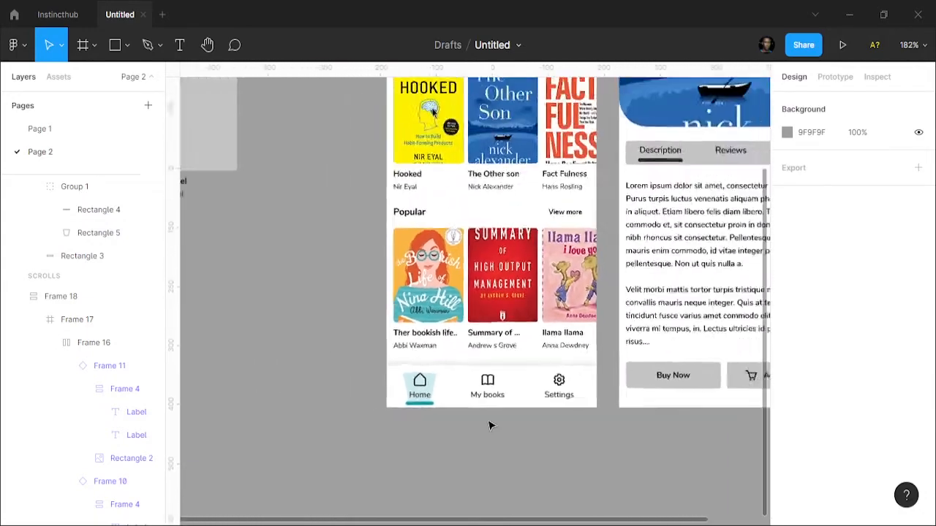
{"action": "scroll", "coordinate": [490, 426], "scroll_direction": "up", "scroll_amount": 2}
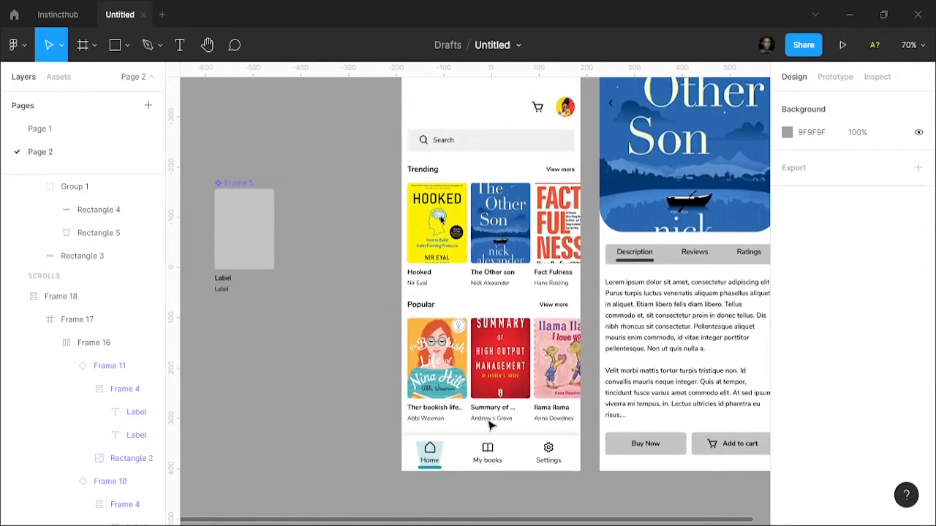
{"action": "scroll", "coordinate": [490, 425], "scroll_direction": "up", "scroll_amount": 2}
{"action": "scroll", "coordinate": [491, 424], "scroll_direction": "right", "scroll_amount": 4}
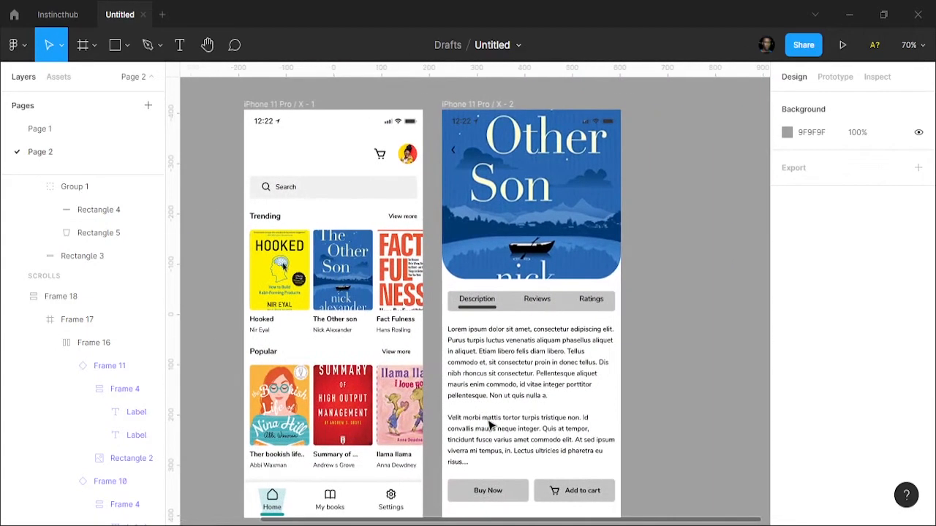
{"action": "left_click", "coordinate": [547, 179]}
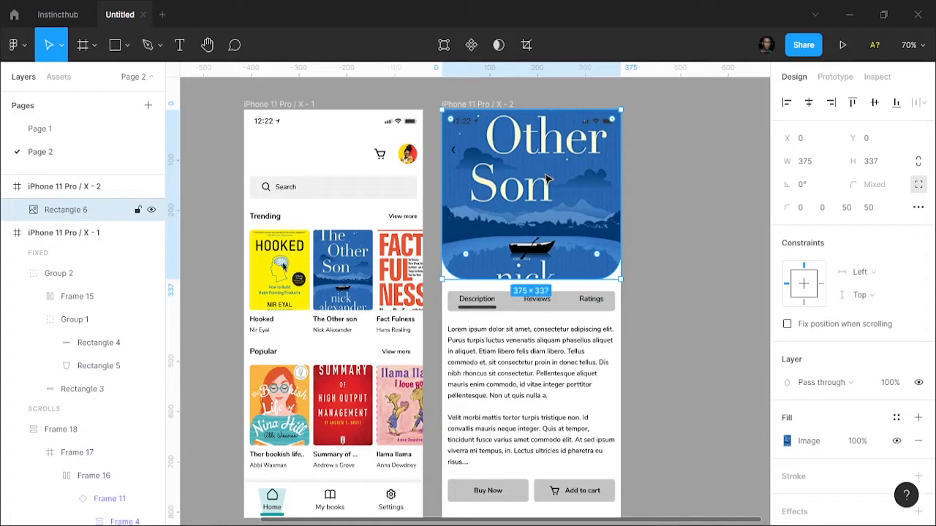
{"action": "key", "text": "ctrl+d"}
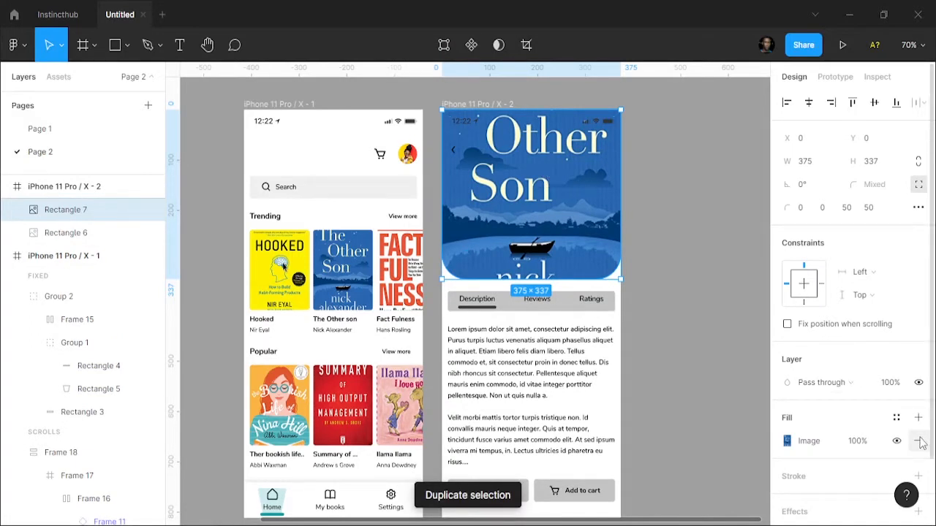
{"action": "left_click", "coordinate": [919, 440]}
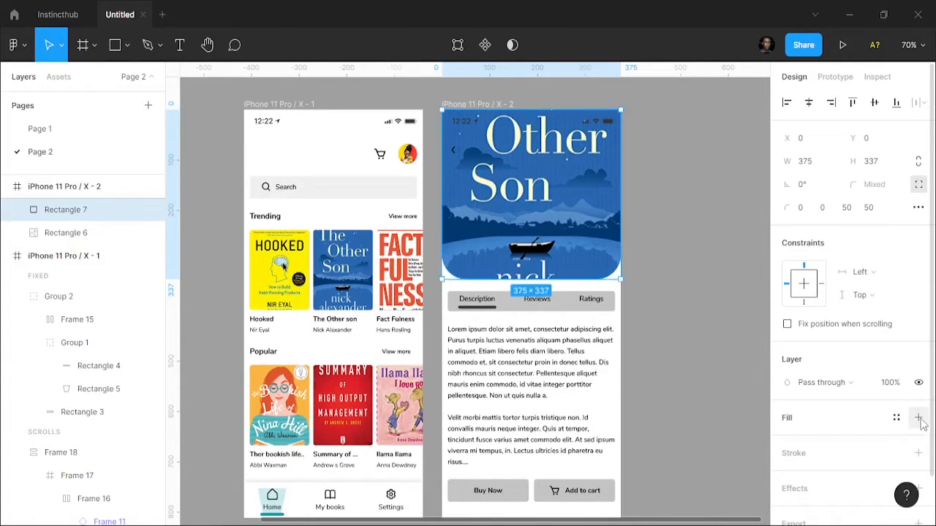
{"action": "left_click", "coordinate": [918, 418]}
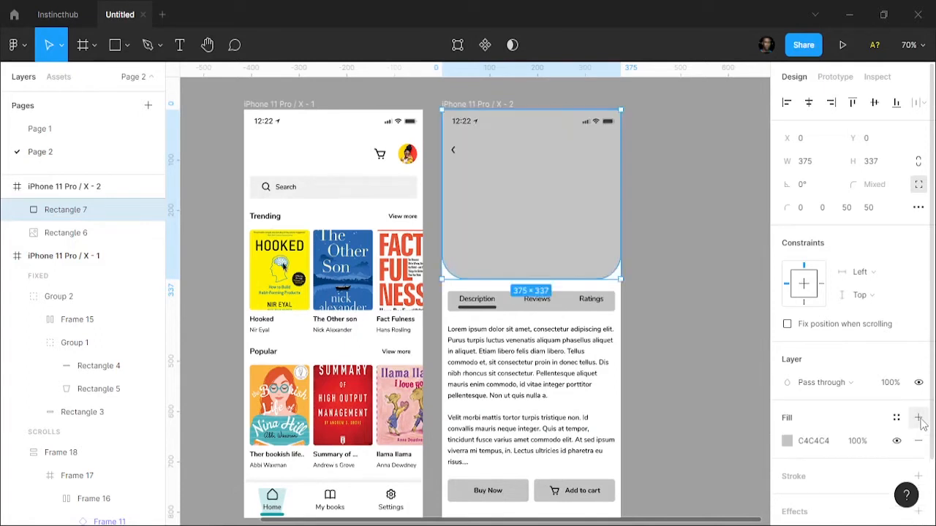
Set the duplicated cover rectangle's fill to black 000000 at 20% opacity as a dark overlay.
{"action": "left_click", "coordinate": [824, 441]}
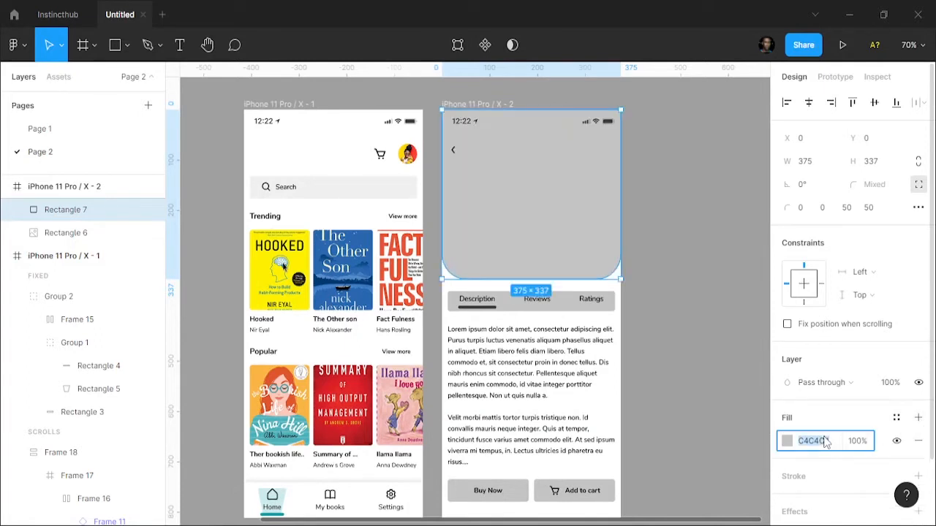
{"action": "type", "text": "000000"}
{"action": "key", "text": "Return"}
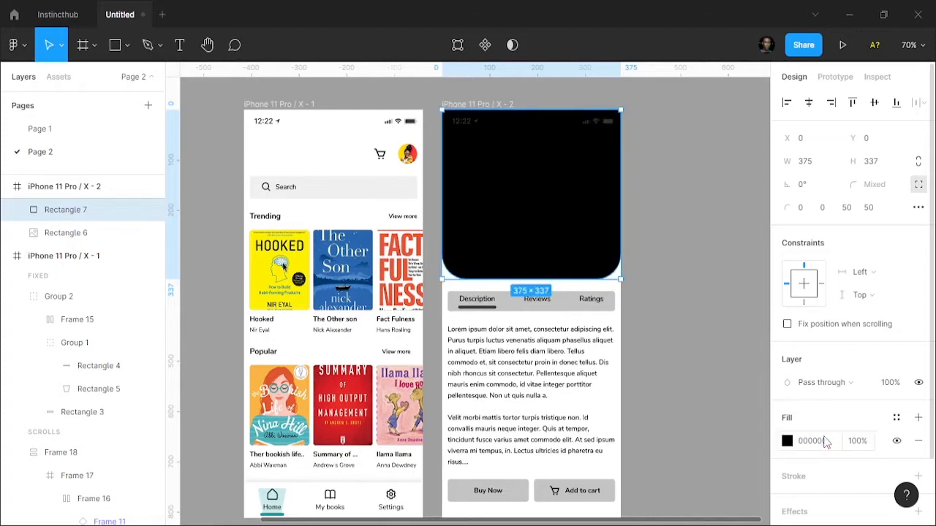
{"action": "left_click", "coordinate": [862, 444]}
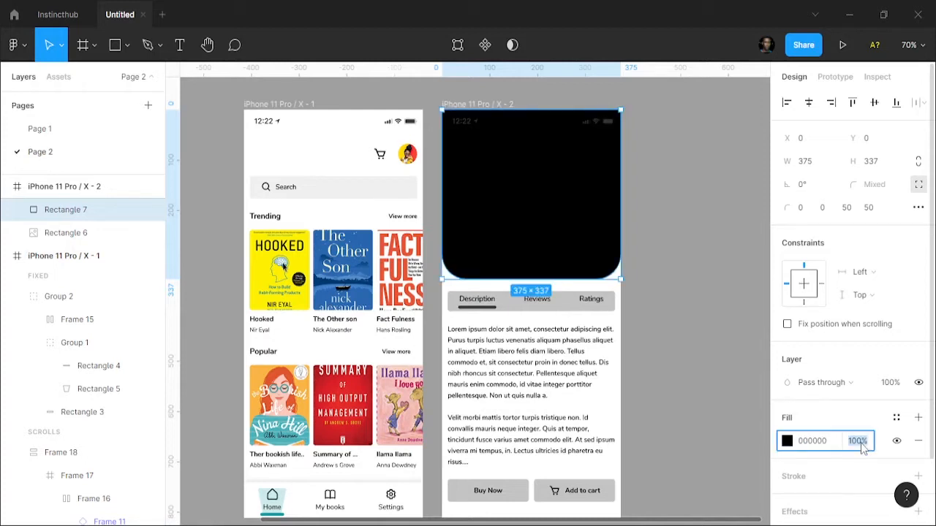
{"action": "type", "text": "20"}
{"action": "key", "text": "Return"}
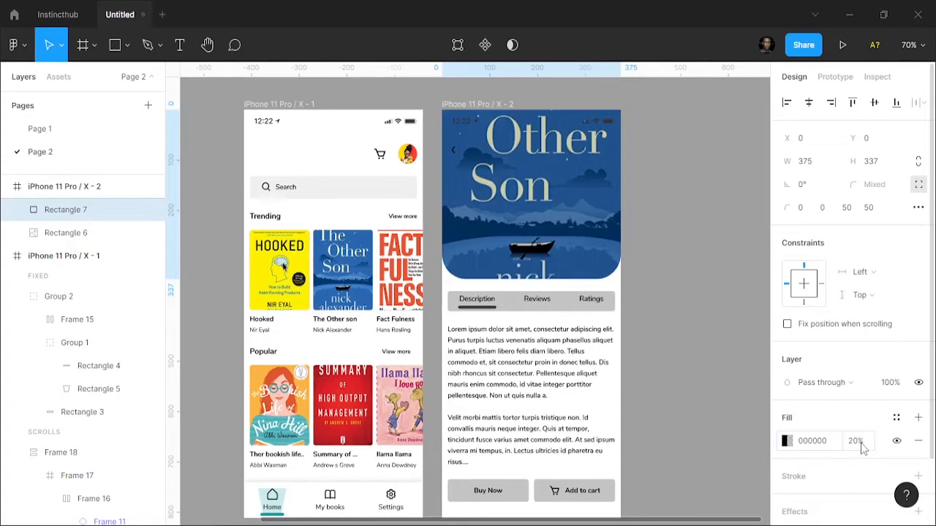
{"action": "left_click", "coordinate": [727, 303]}
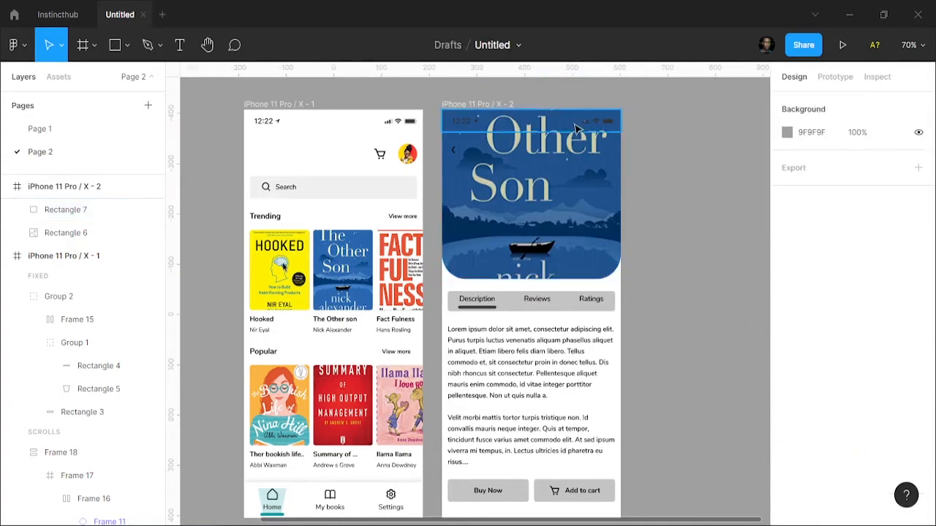
Recolor the status bar on the detail screen to light gray EEEEEE.
{"action": "left_click", "coordinate": [537, 124]}
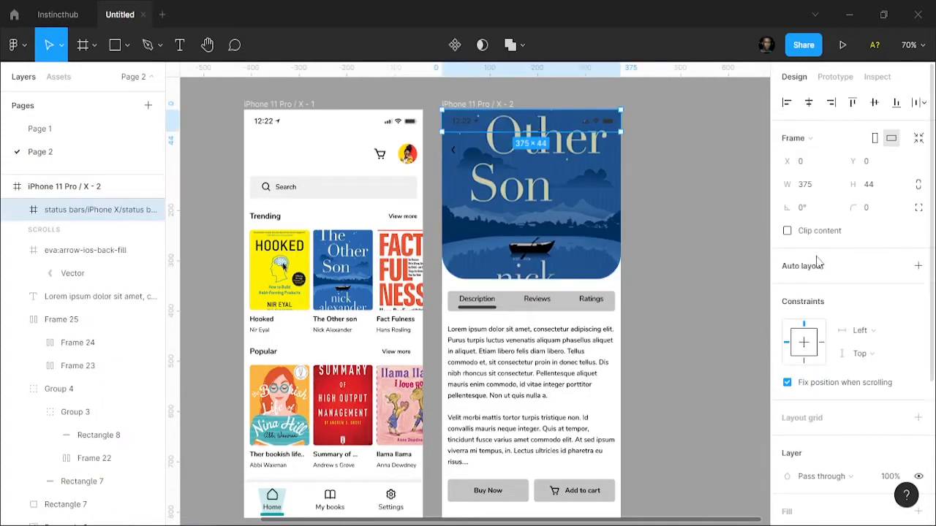
{"action": "scroll", "coordinate": [863, 479], "scroll_direction": "down", "scroll_amount": 5}
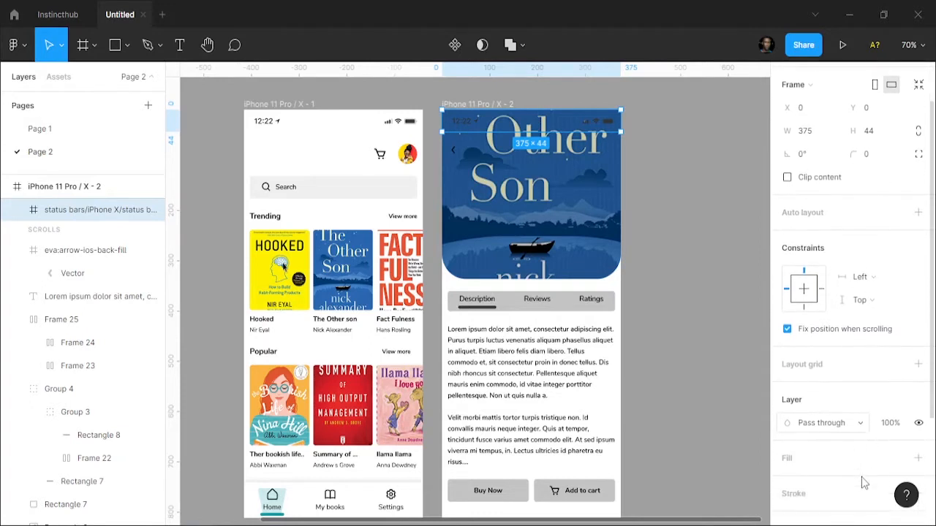
{"action": "left_click", "coordinate": [817, 406]}
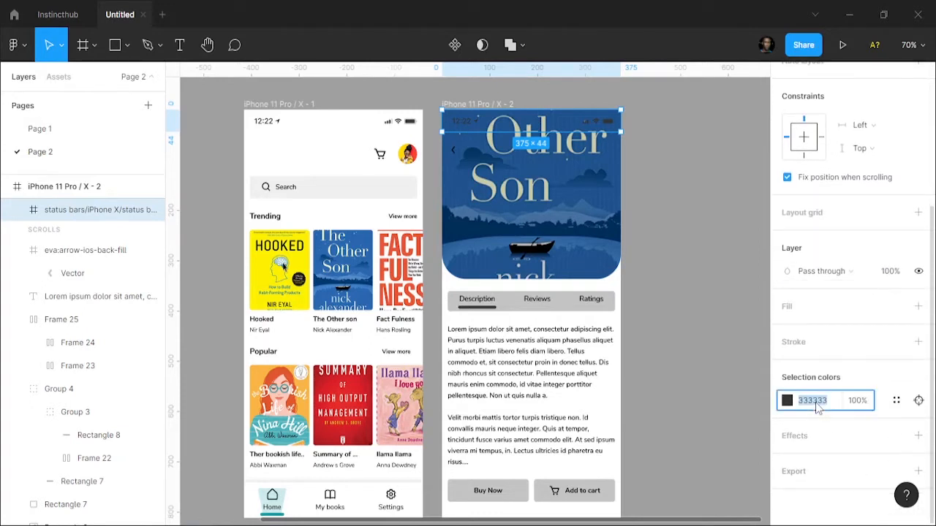
{"action": "type", "text": "eeeeee"}
{"action": "key", "text": "Return"}
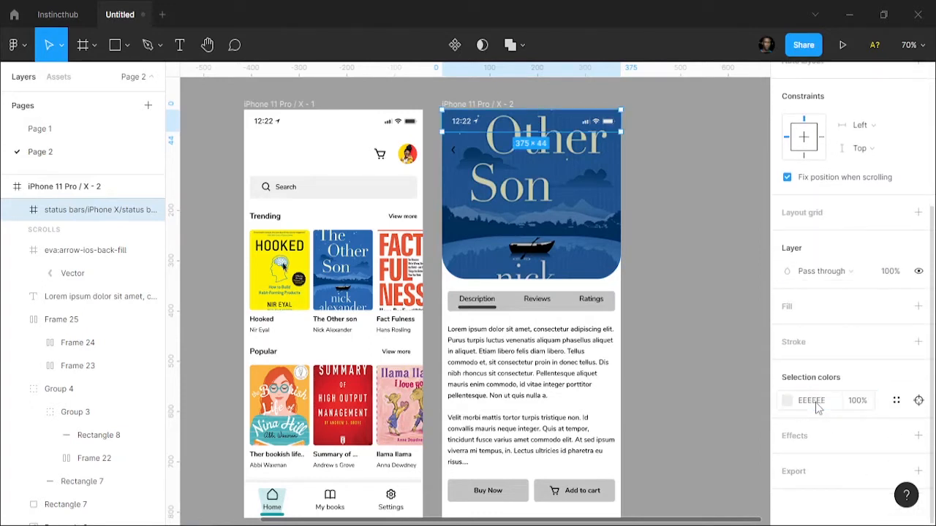
Recolor the back arrow on the book cover to white FFFFFF.
{"action": "left_click", "coordinate": [453, 150]}
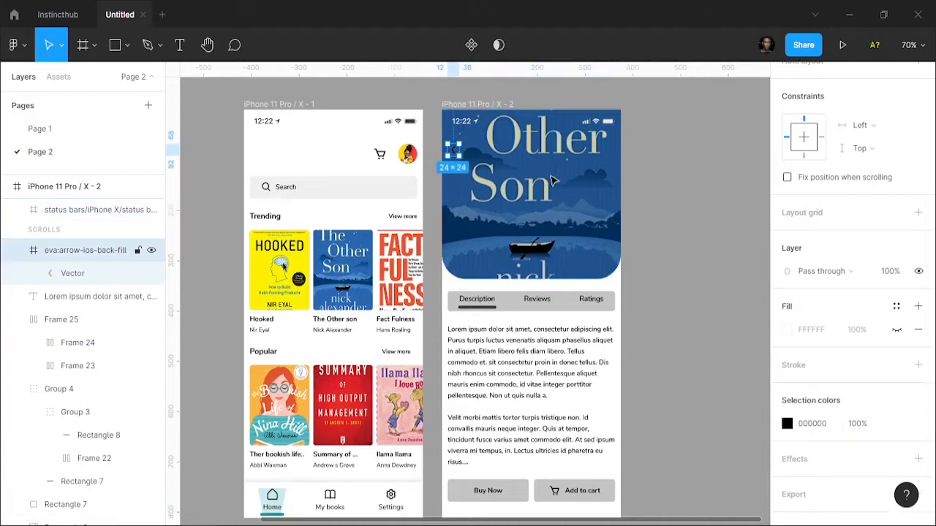
{"action": "left_click", "coordinate": [824, 431]}
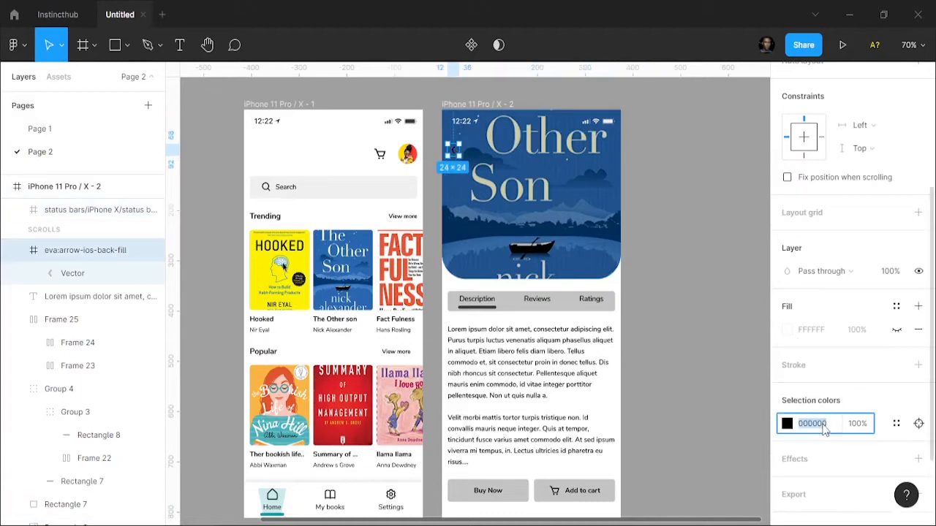
{"action": "type", "text": "ffffff"}
{"action": "key", "text": "Return"}
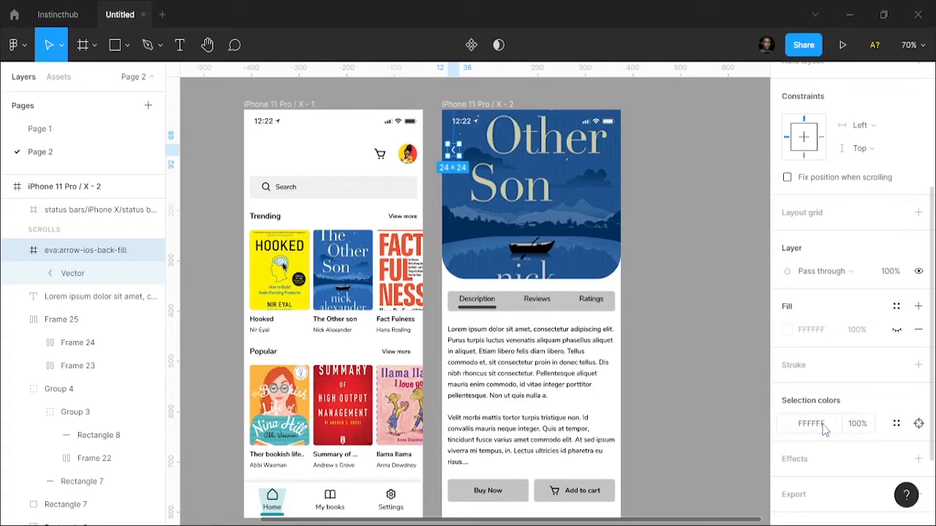
{"action": "left_click", "coordinate": [695, 221]}
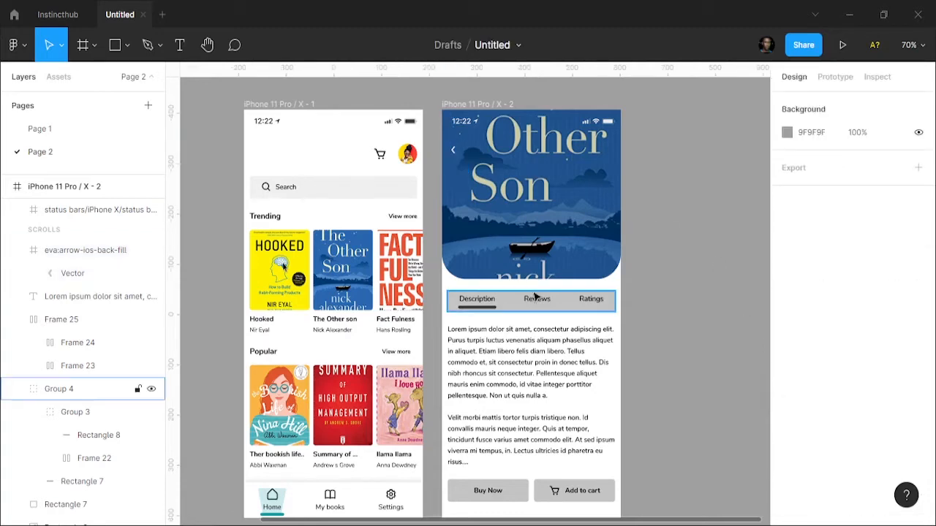
Set the fill opacity of the Add to cart button on the detail screen to 50%.
{"action": "scroll", "coordinate": [511, 470], "scroll_direction": "down", "scroll_amount": 2}
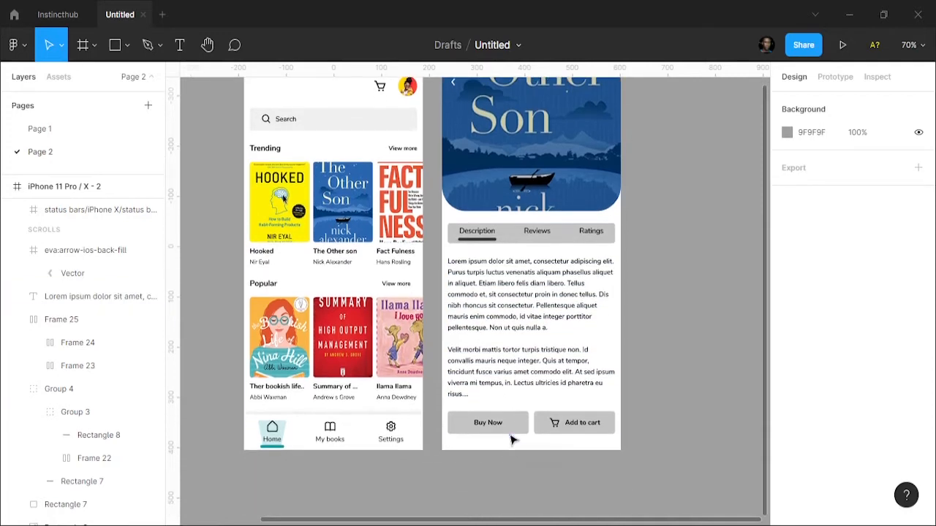
{"action": "left_click", "coordinate": [510, 431]}
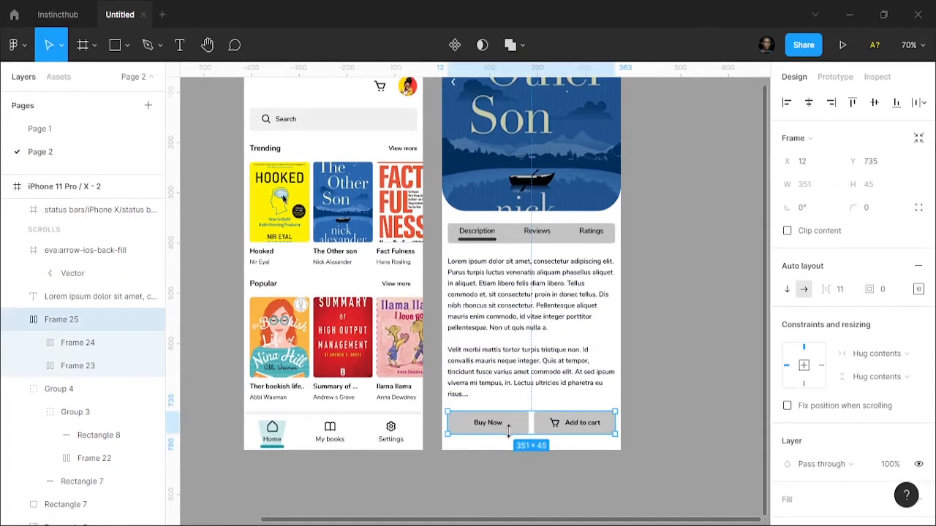
{"action": "left_click", "coordinate": [76, 350]}
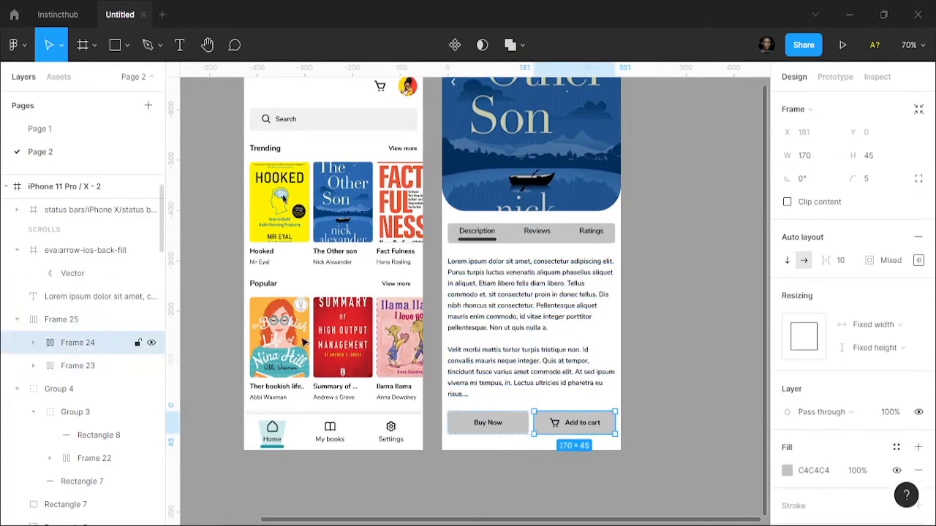
{"action": "scroll", "coordinate": [848, 470], "scroll_direction": "down", "scroll_amount": 1}
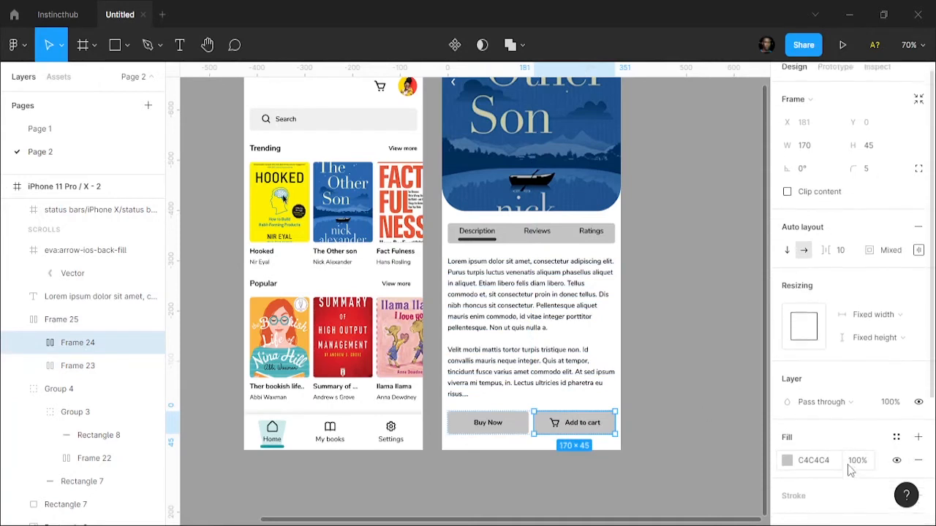
{"action": "left_click", "coordinate": [857, 453]}
{"action": "type", "text": "5"}
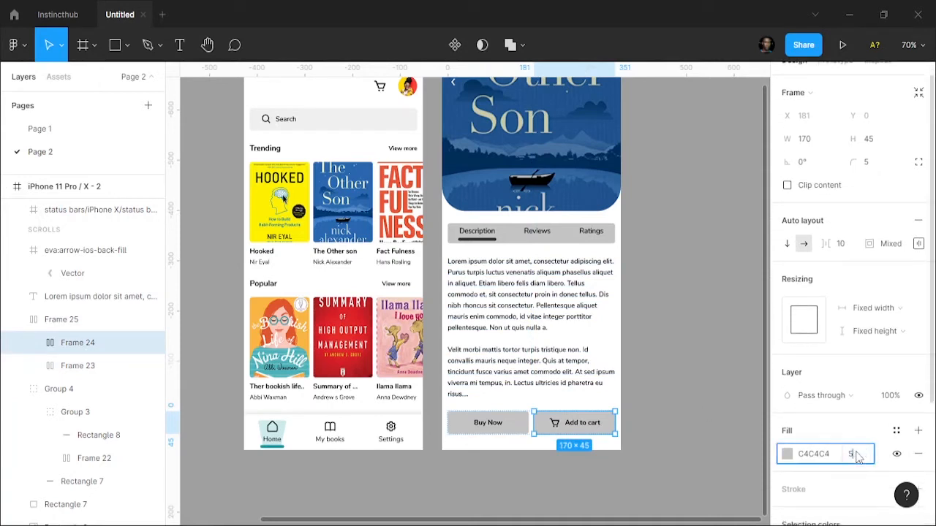
{"action": "type", "text": "0"}
{"action": "key", "text": "Return"}
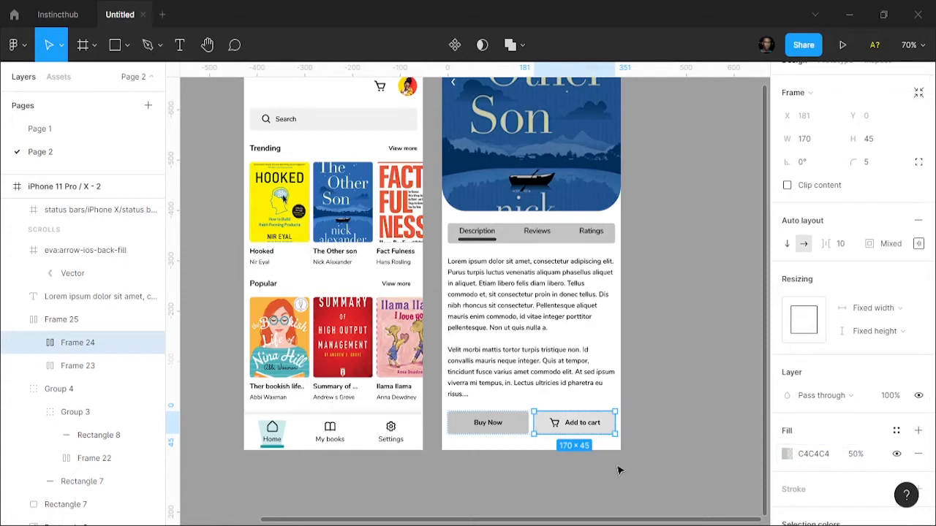
Fill the Buy Now button with the teal document color 009BA2.
{"action": "left_click", "coordinate": [521, 431]}
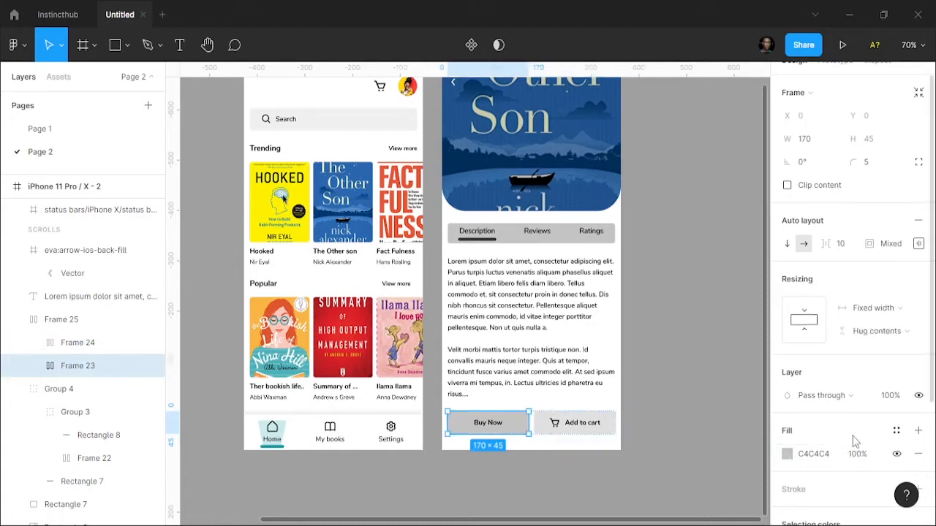
{"action": "left_click", "coordinate": [787, 454]}
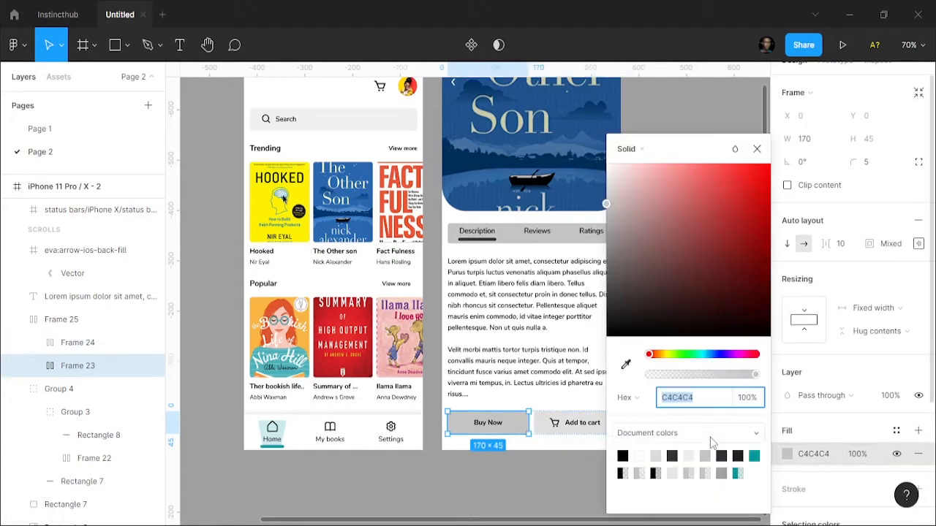
{"action": "left_click", "coordinate": [754, 456]}
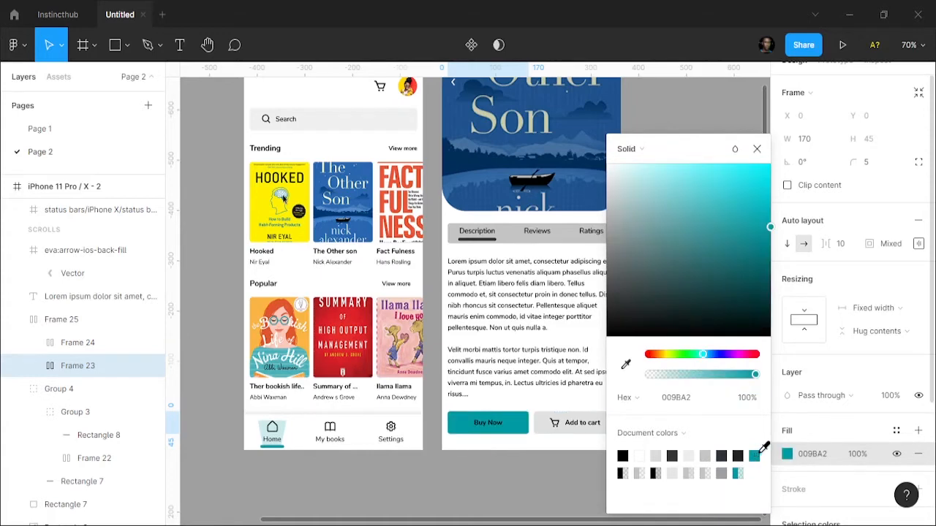
{"action": "left_click", "coordinate": [757, 148]}
Change the Buy Now label's black color to white, using the hex value fff.
{"action": "scroll", "coordinate": [830, 412], "scroll_direction": "down", "scroll_amount": 4}
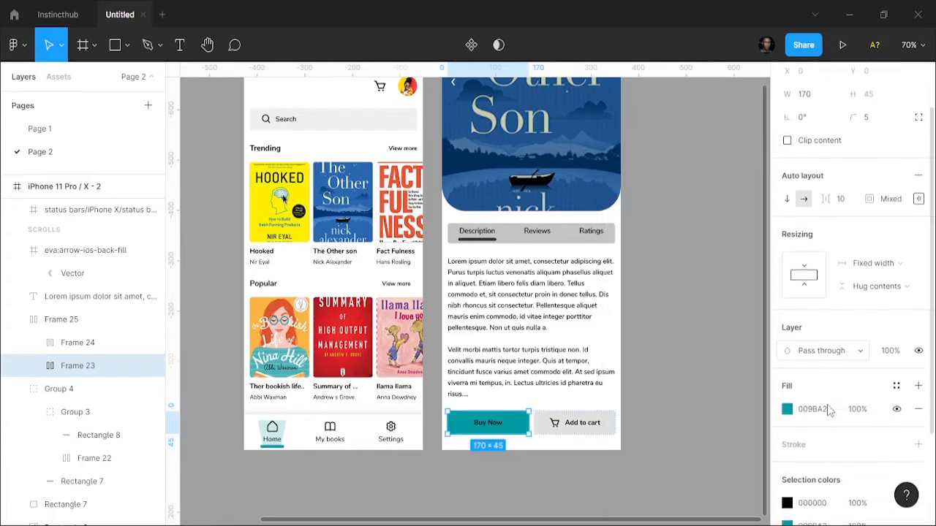
{"action": "left_click", "coordinate": [819, 420]}
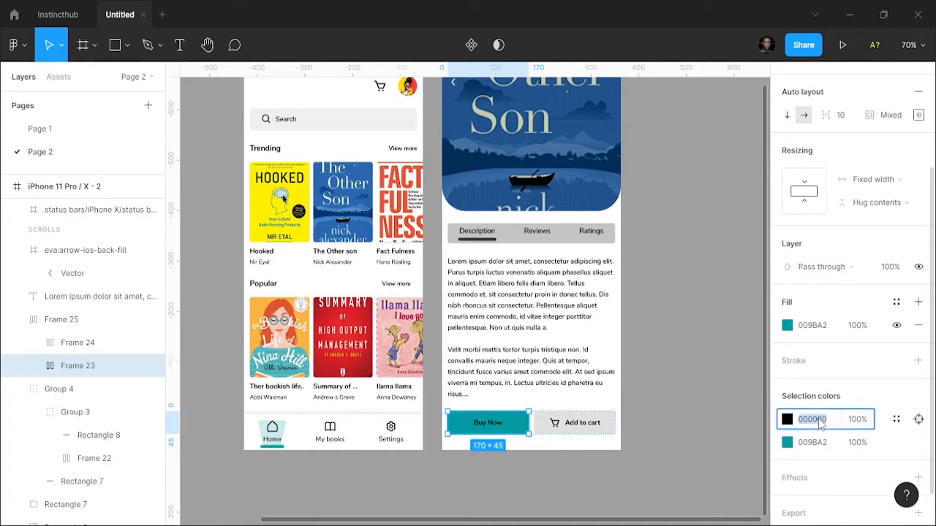
{"action": "type", "text": "fff"}
{"action": "key", "text": "Return"}
{"action": "left_click", "coordinate": [559, 473]}
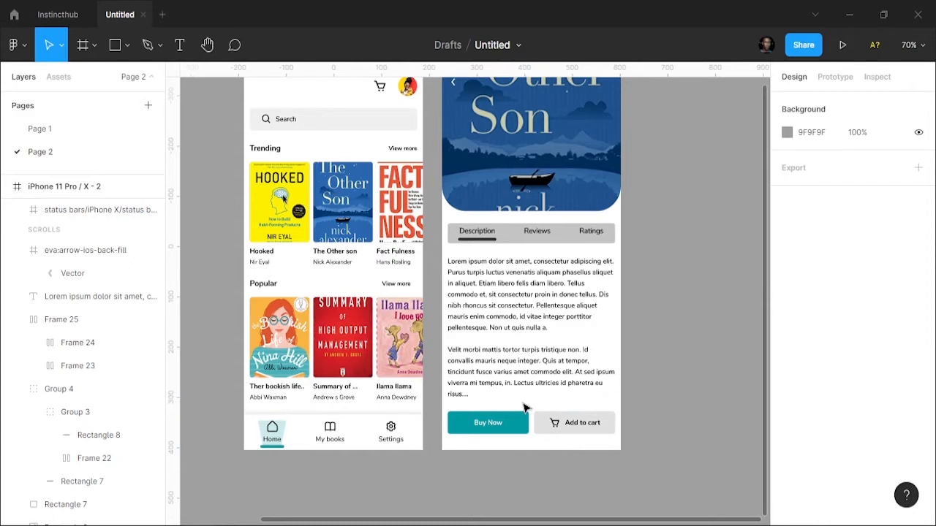
Change the fill of the Description/Reviews/Ratings tab bar background on the detail screen to white FFFFFF.
{"action": "scroll", "coordinate": [524, 408], "scroll_direction": "up", "scroll_amount": 2}
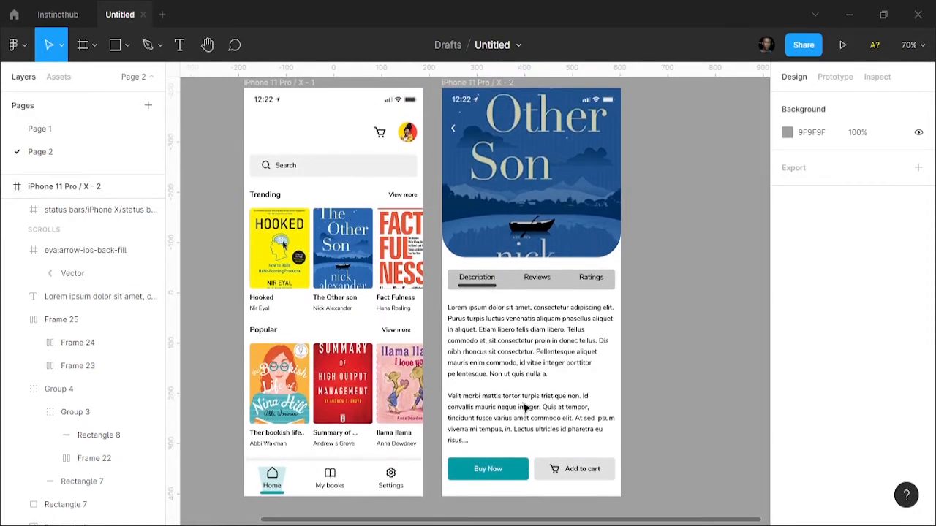
{"action": "double_click", "coordinate": [515, 290]}
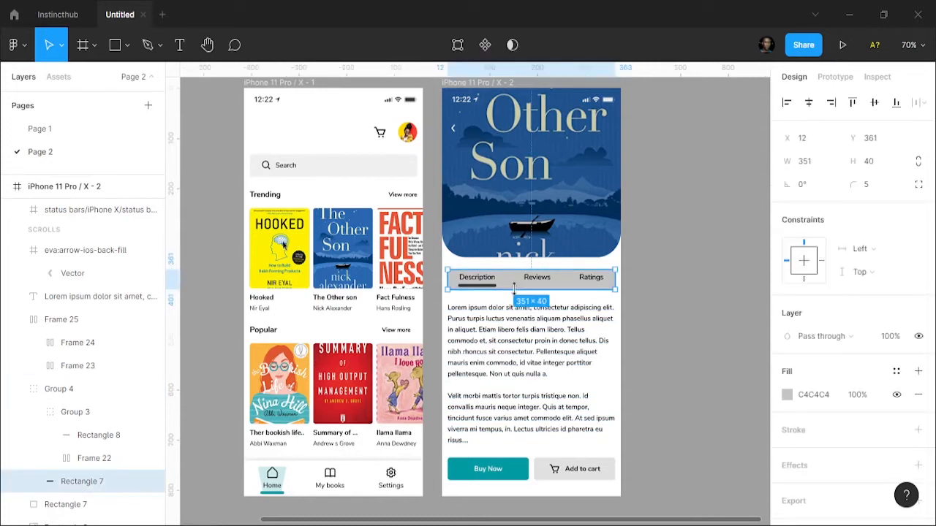
{"action": "left_click", "coordinate": [859, 397]}
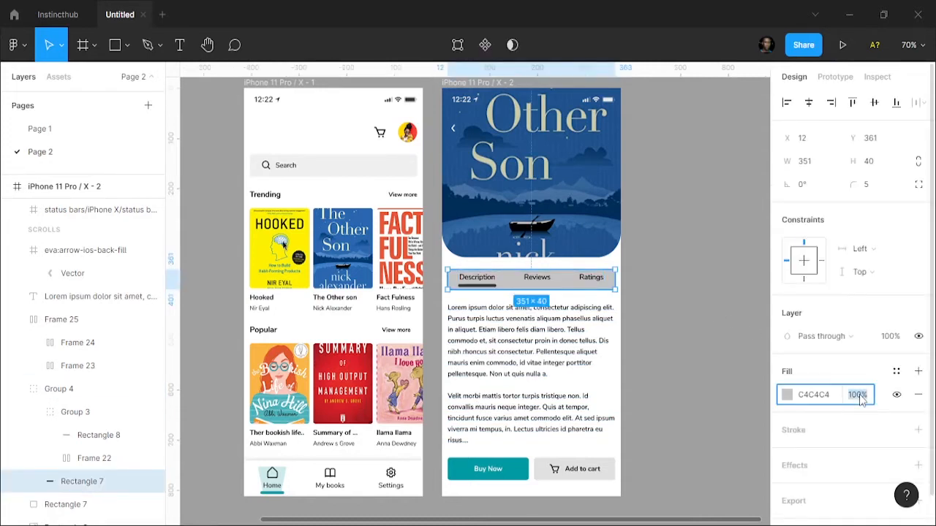
{"action": "left_click", "coordinate": [834, 397]}
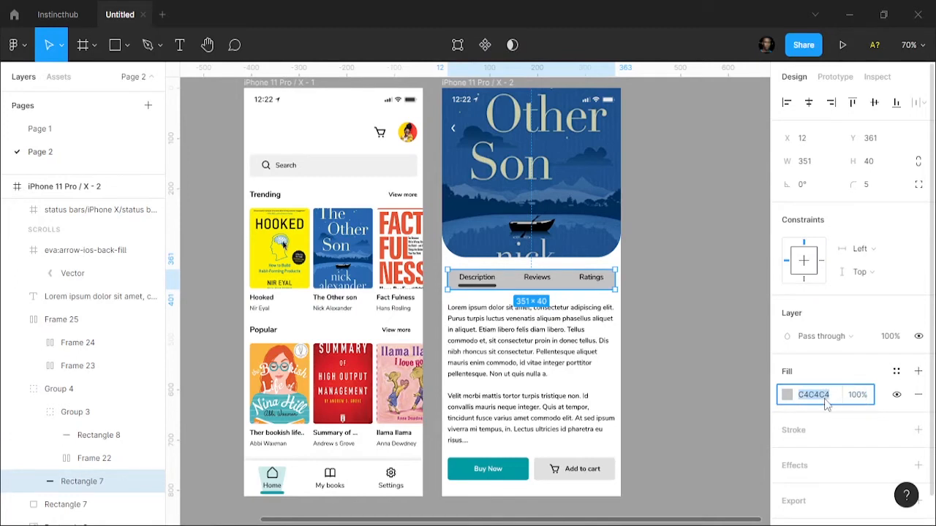
{"action": "type", "text": "ffffff"}
{"action": "key", "text": "Return"}
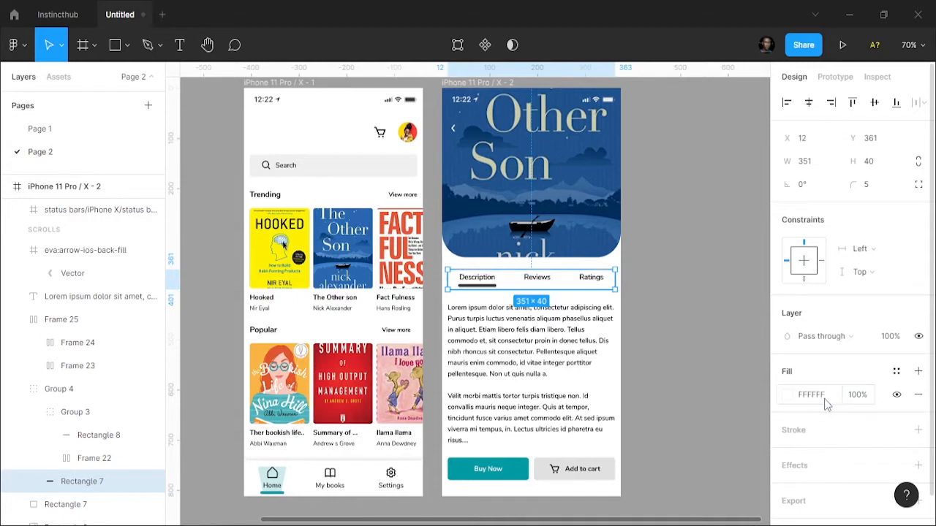
Add a drop shadow to the tab bar background with Y offset 2, blur 8 and 10% opacity.
{"action": "left_click", "coordinate": [918, 466]}
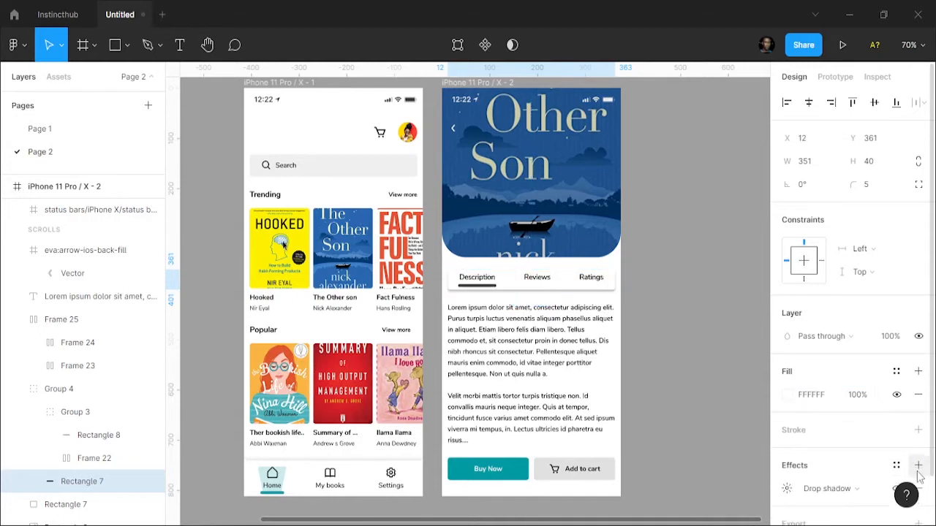
{"action": "left_click", "coordinate": [786, 489]}
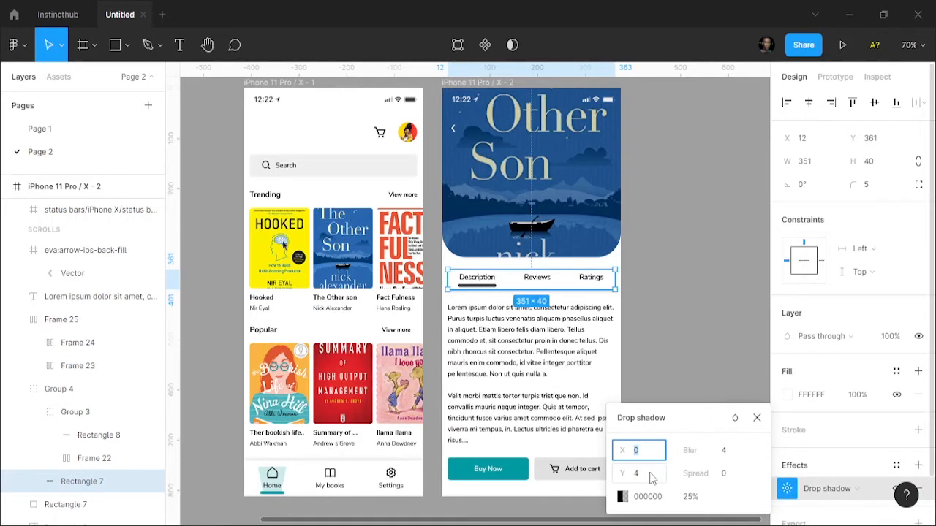
{"action": "left_click", "coordinate": [652, 477]}
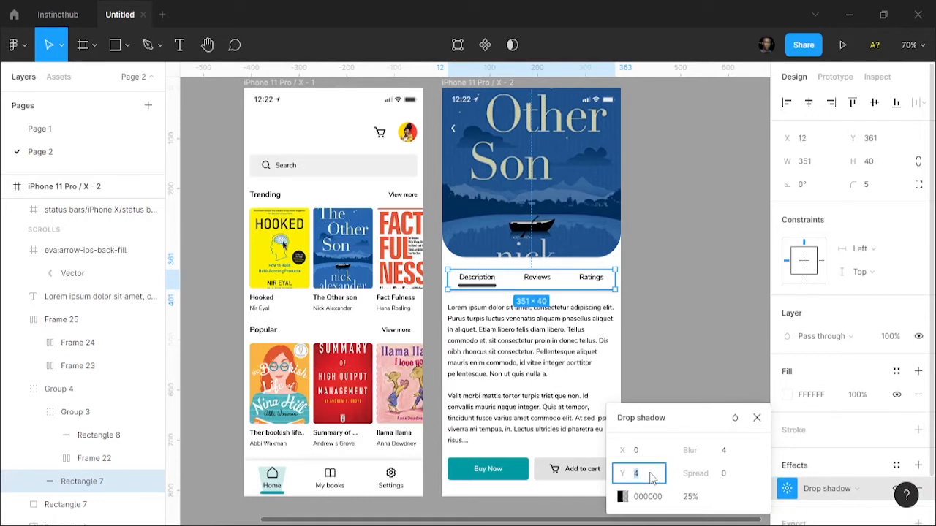
{"action": "type", "text": "2"}
{"action": "key", "text": "Return"}
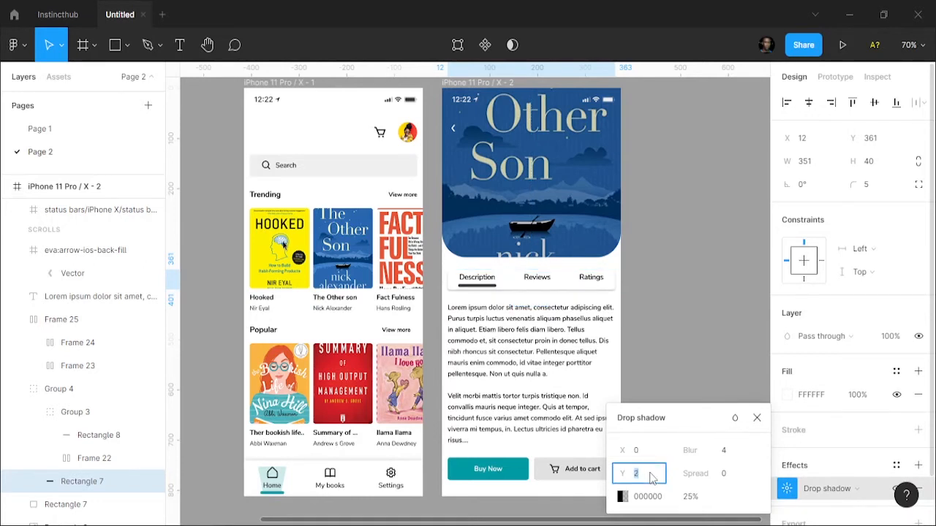
{"action": "left_click", "coordinate": [731, 456]}
{"action": "type", "text": "8"}
{"action": "key", "text": "Return"}
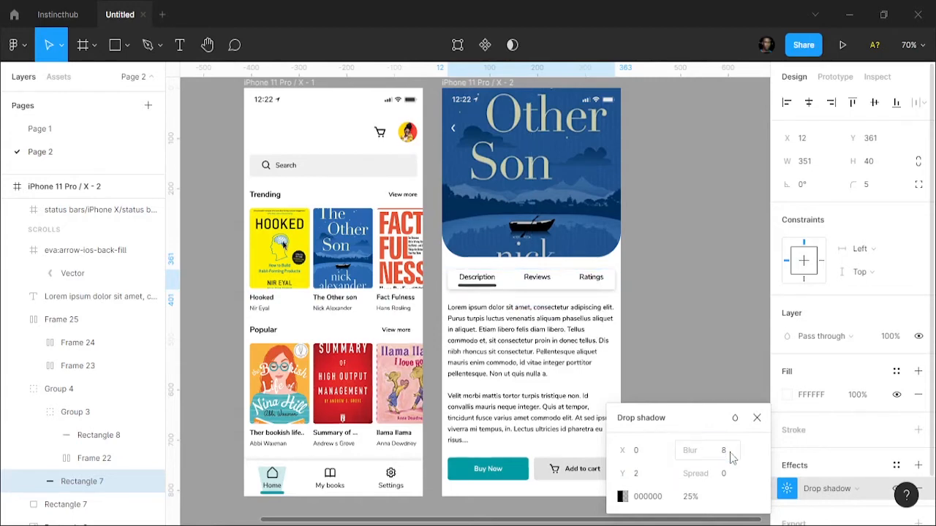
{"action": "left_click", "coordinate": [693, 500]}
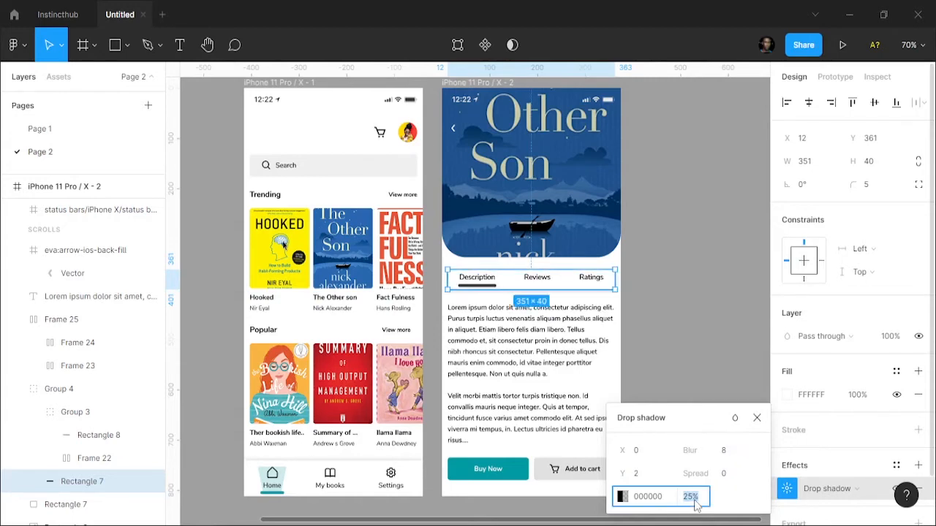
{"action": "type", "text": "10"}
{"action": "key", "text": "Return"}
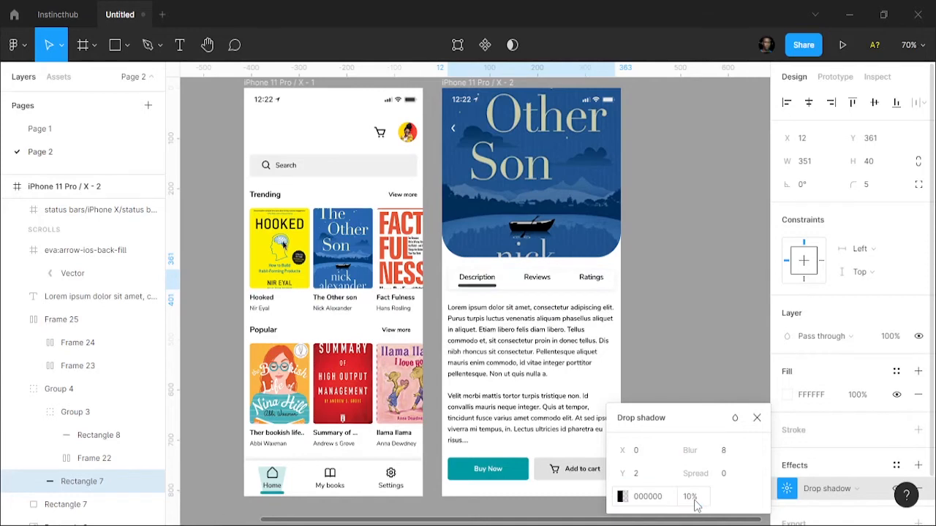
Add a second drop shadow to the tab bar background with Y offset -2, blur 8 and 10% opacity.
{"action": "left_click", "coordinate": [918, 468]}
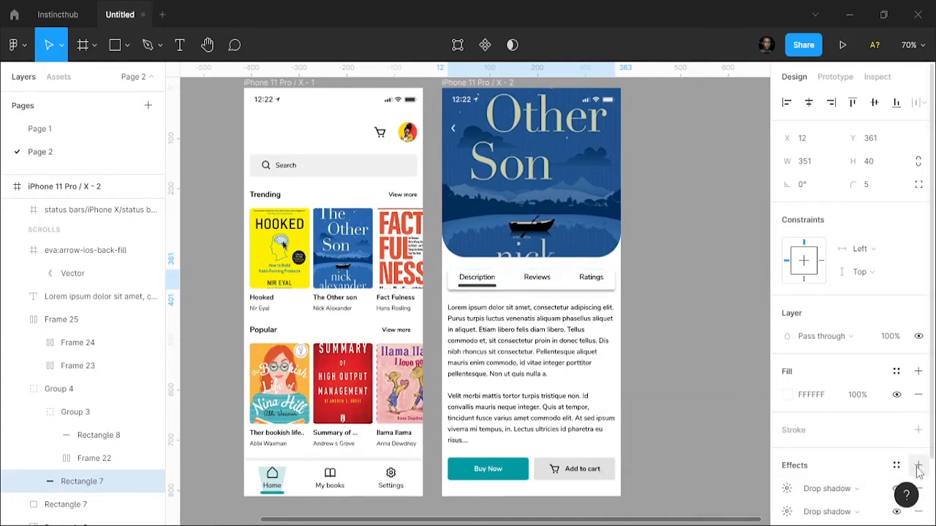
{"action": "left_click", "coordinate": [786, 490]}
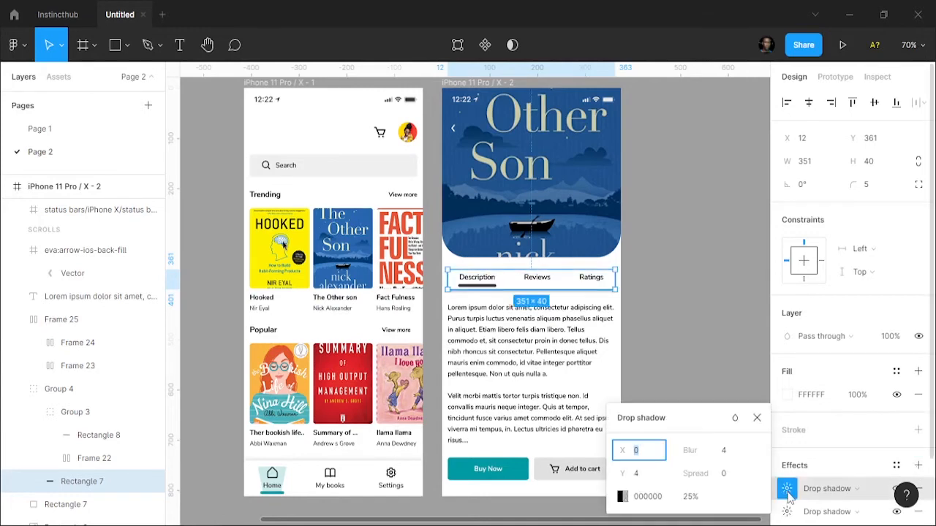
{"action": "left_click", "coordinate": [653, 477]}
{"action": "type", "text": "0"}
{"action": "key", "text": "Return"}
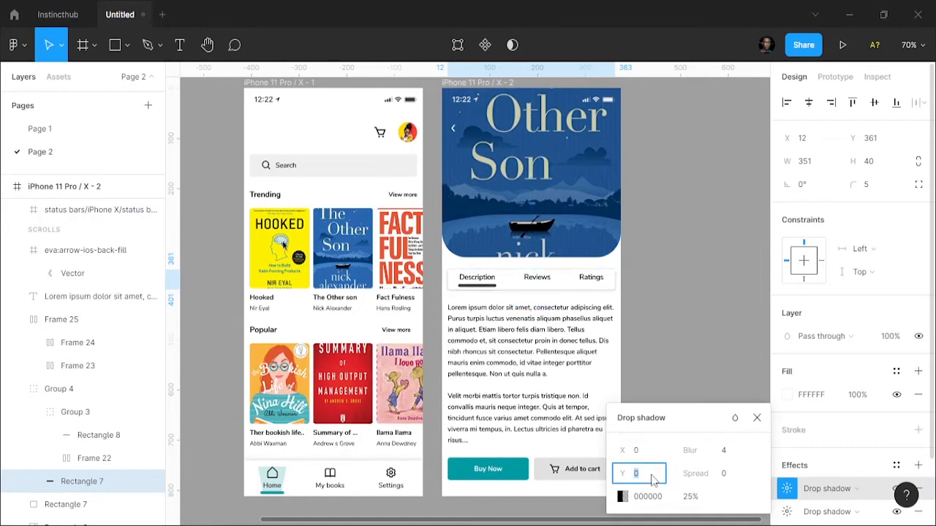
{"action": "key", "text": "Down"}
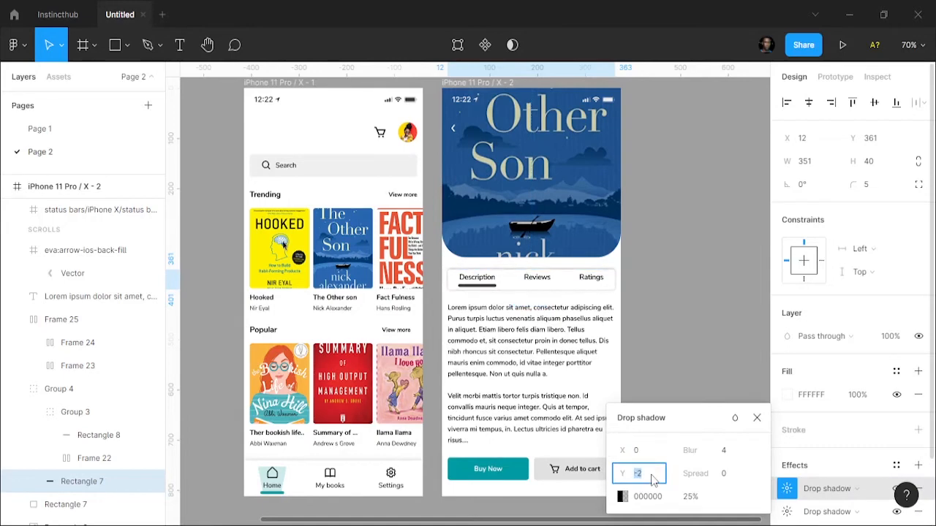
{"action": "left_click", "coordinate": [724, 451]}
{"action": "type", "text": "8"}
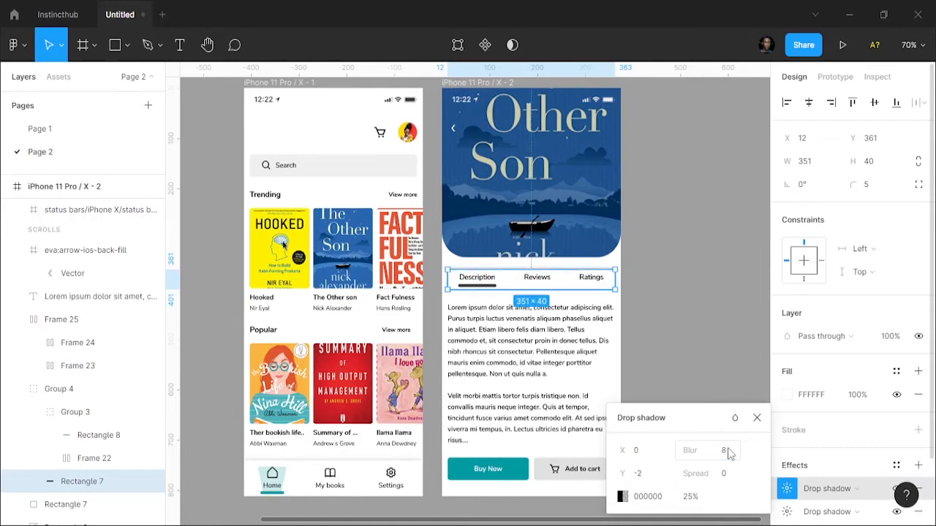
{"action": "left_click", "coordinate": [695, 497]}
{"action": "double_click", "coordinate": [696, 497]}
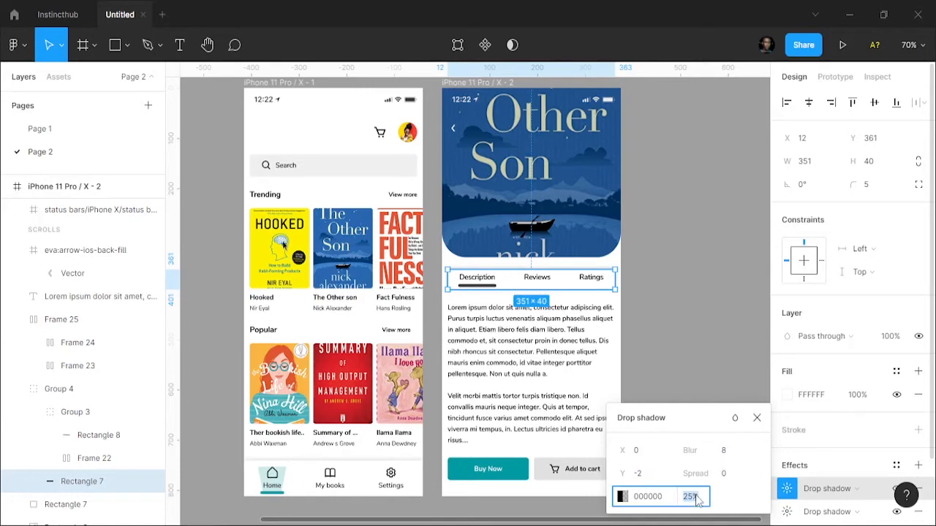
{"action": "type", "text": "10"}
{"action": "key", "text": "Return"}
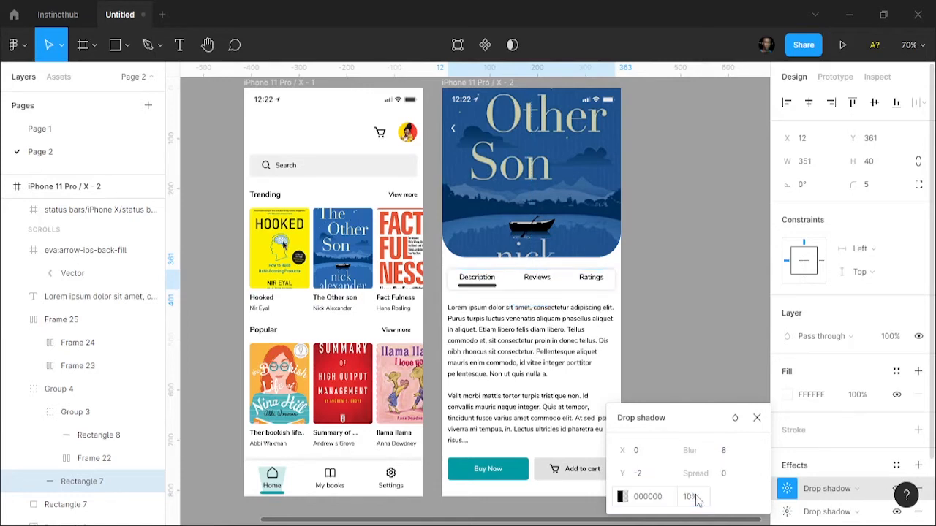
{"action": "left_click", "coordinate": [756, 419]}
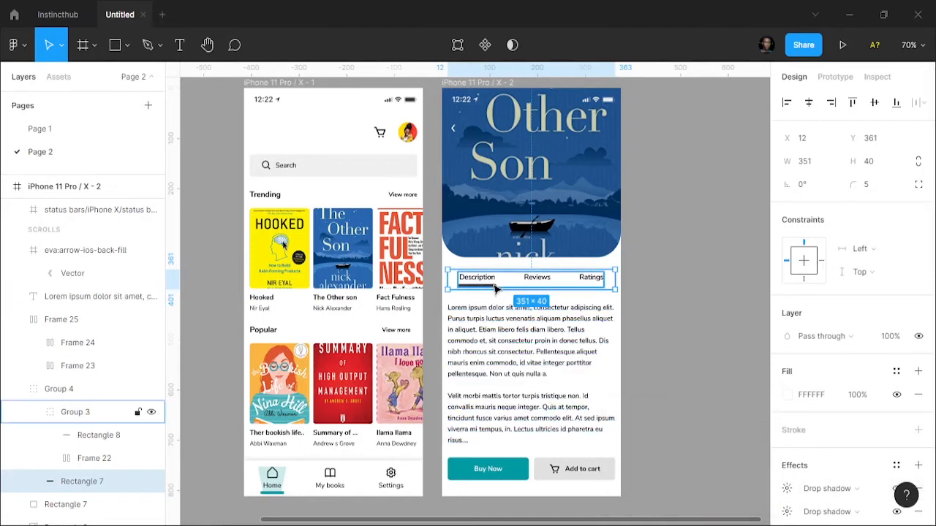
Fill the indicator bar under the Description tab with the teal document color 009BA2.
{"action": "scroll", "coordinate": [490, 288], "scroll_direction": "up", "scroll_amount": 5}
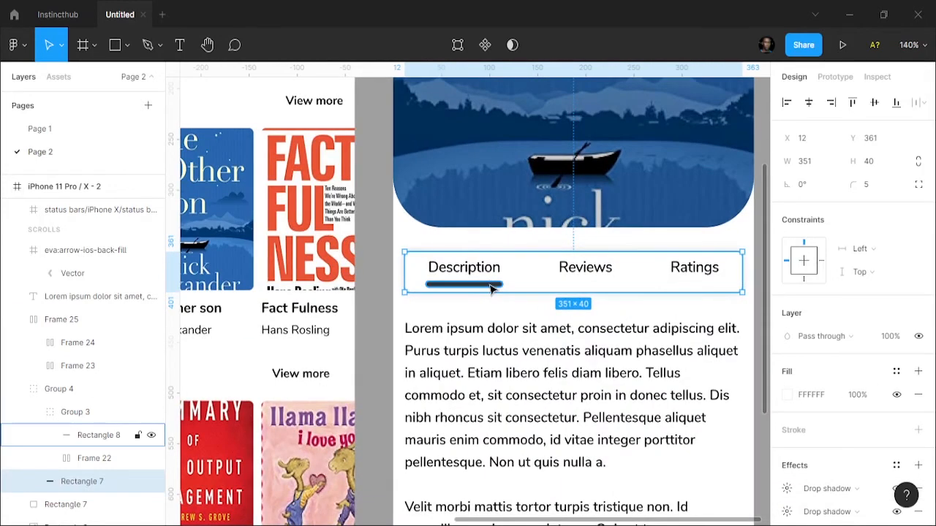
{"action": "double_click", "coordinate": [489, 288]}
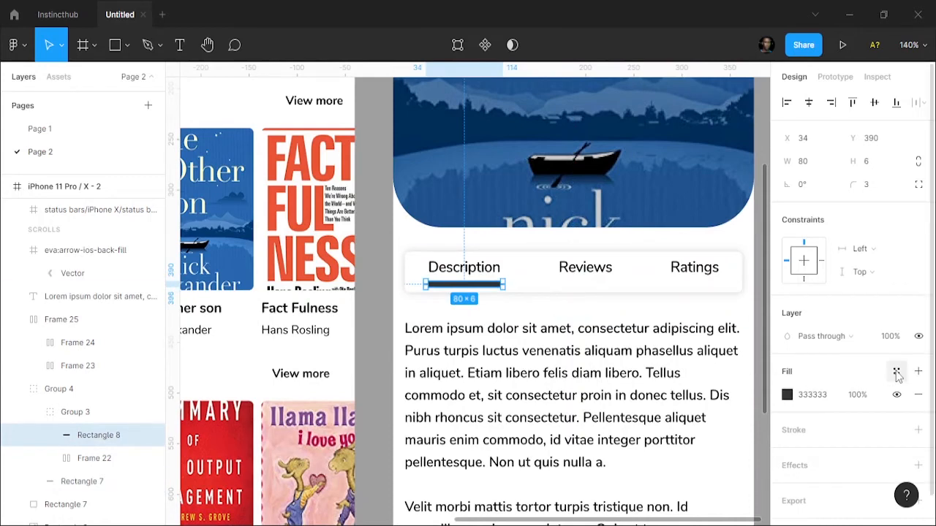
{"action": "left_click", "coordinate": [787, 395]}
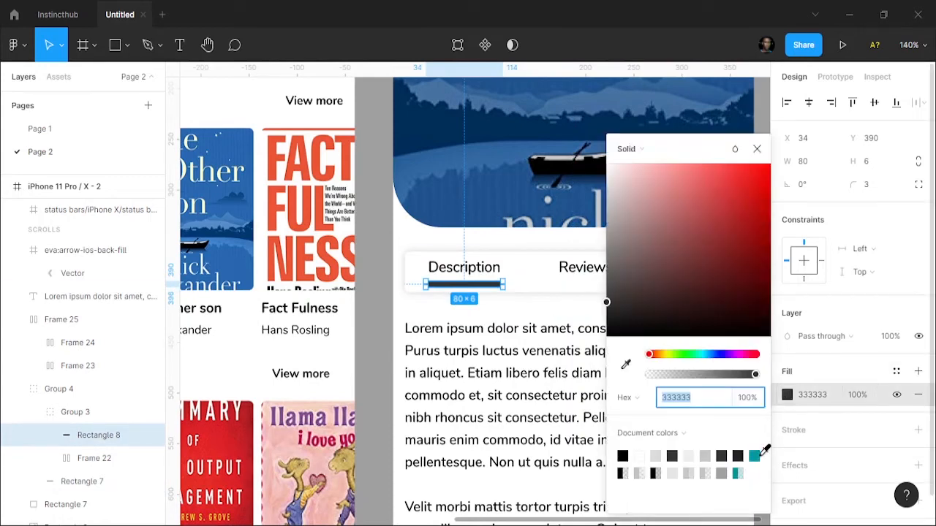
{"action": "left_click", "coordinate": [754, 455]}
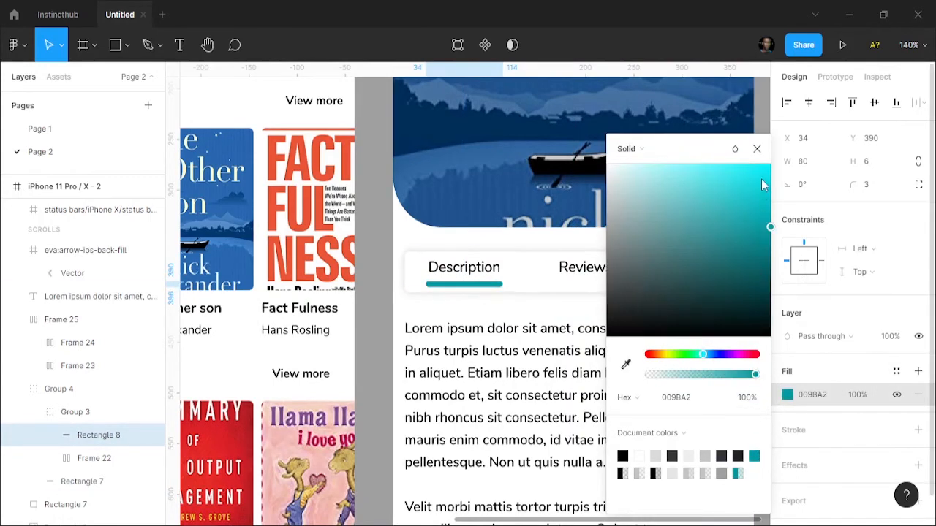
{"action": "left_click", "coordinate": [758, 151]}
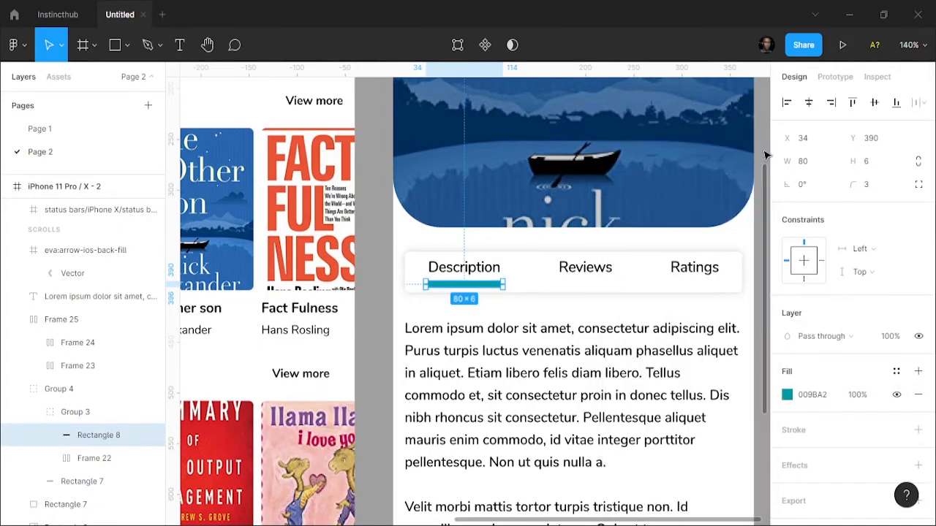
{"action": "left_click", "coordinate": [764, 155]}
Round the corners of both iPhone 11 Pro / X screen frames with a radius of 20.
{"action": "scroll", "coordinate": [765, 155], "scroll_direction": "down", "scroll_amount": 5}
{"action": "scroll", "coordinate": [765, 155], "scroll_direction": "right", "scroll_amount": 2}
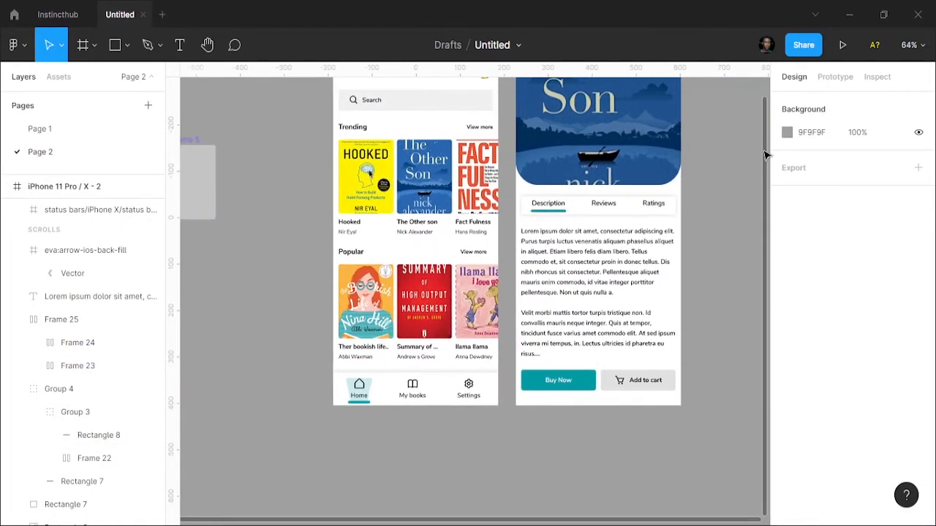
{"action": "scroll", "coordinate": [765, 155], "scroll_direction": "down", "scroll_amount": 2}
{"action": "scroll", "coordinate": [764, 155], "scroll_direction": "up", "scroll_amount": 3}
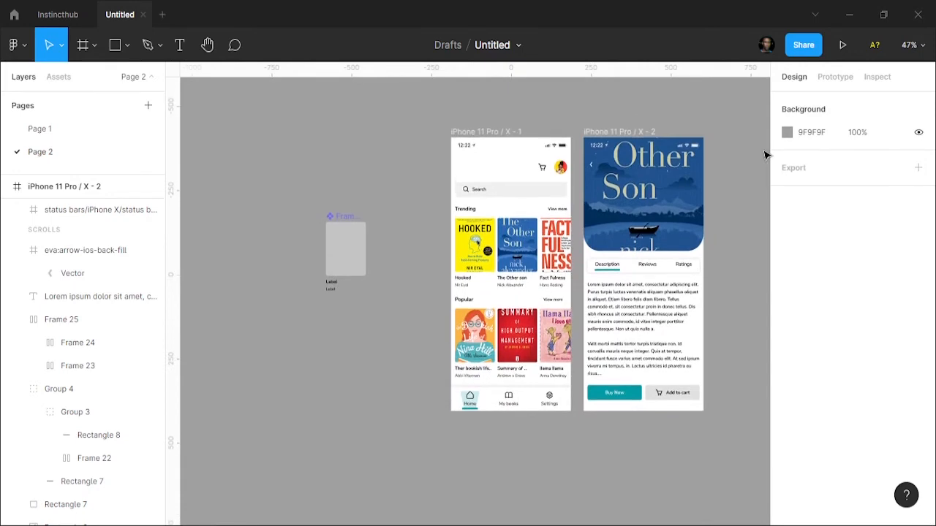
{"action": "scroll", "coordinate": [764, 155], "scroll_direction": "up", "scroll_amount": 2}
{"action": "scroll", "coordinate": [765, 155], "scroll_direction": "down", "scroll_amount": 2}
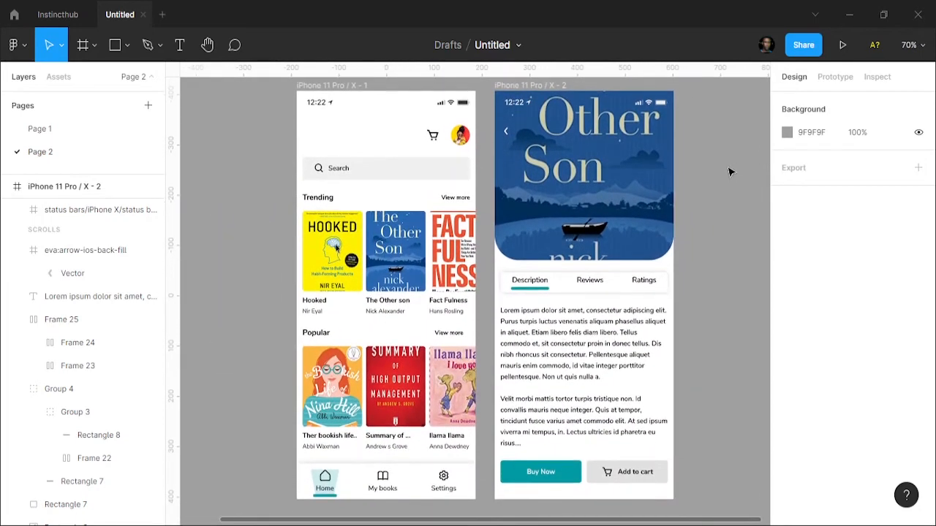
{"action": "scroll", "coordinate": [729, 172], "scroll_direction": "right", "scroll_amount": 1}
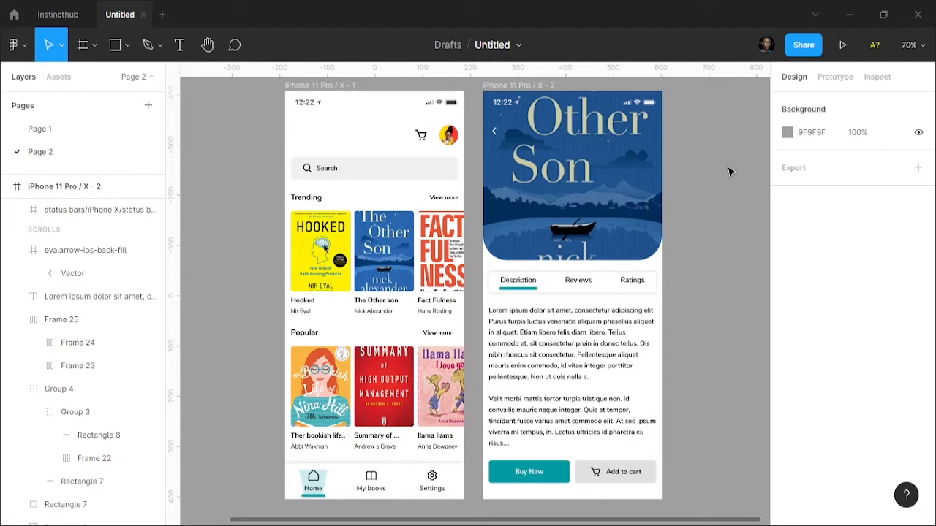
{"action": "left_click", "coordinate": [550, 86]}
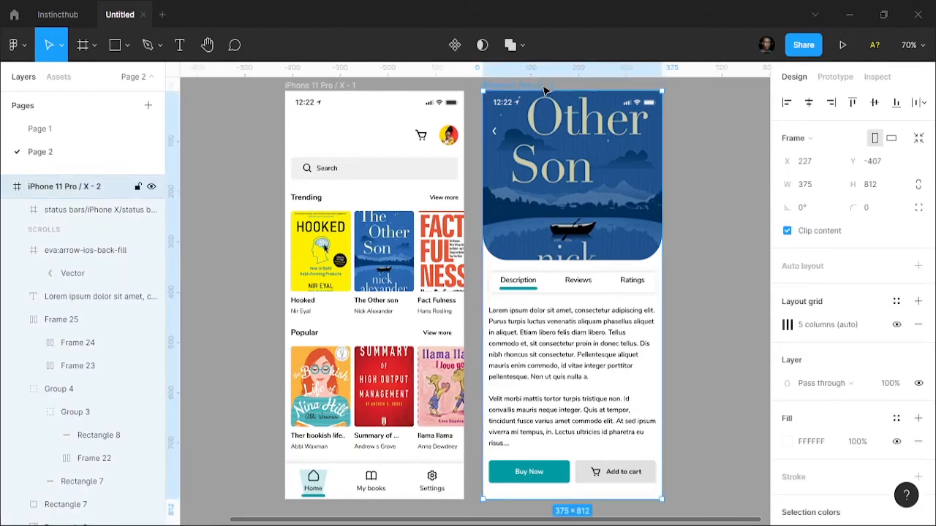
{"action": "left_click", "coordinate": [336, 88], "text": "shift"}
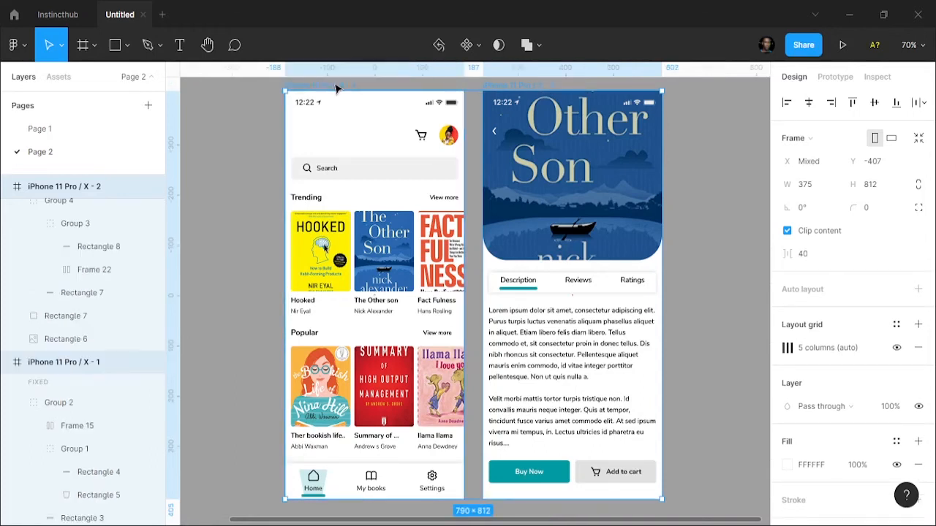
{"action": "left_click", "coordinate": [880, 211]}
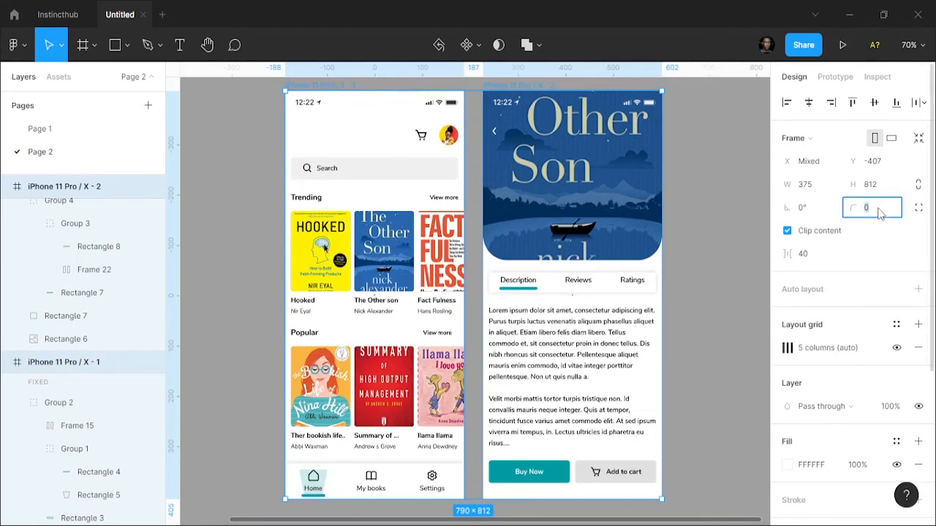
{"action": "type", "text": "20"}
{"action": "key", "text": "Return"}
{"action": "left_click", "coordinate": [714, 124]}
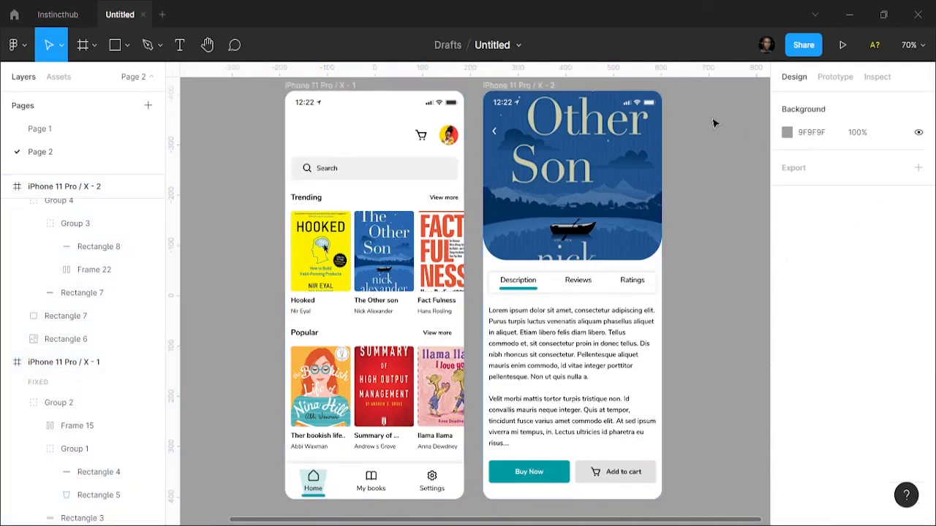